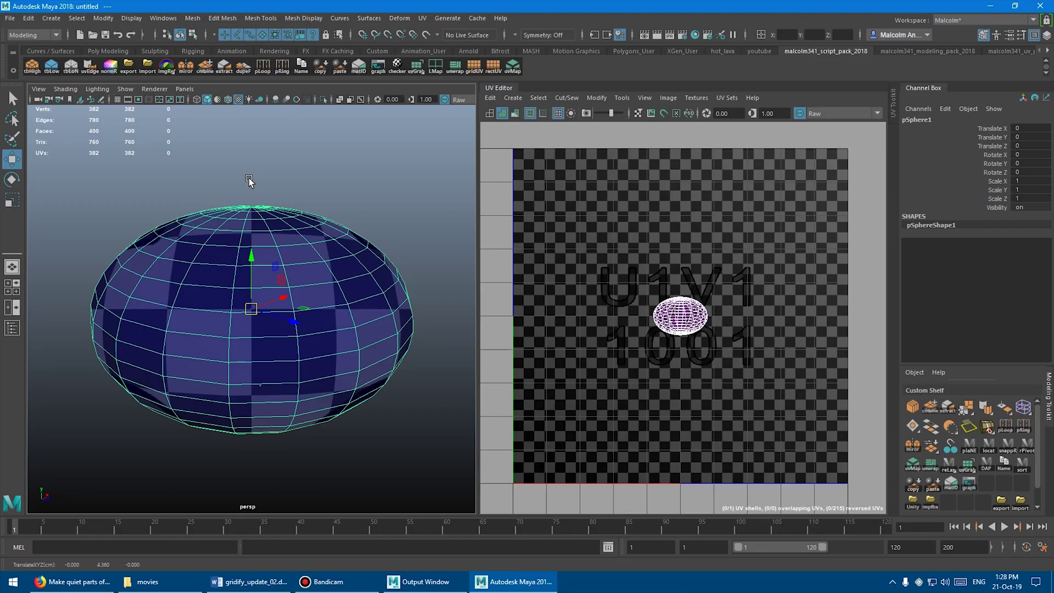
Select a rectangular patch of 20 faces on the front of the sphere and run Gridify UVs on it
alt+drag(283, 187, 299, 224)
right_click(307, 224)
right_drag(307, 223, 308, 241)
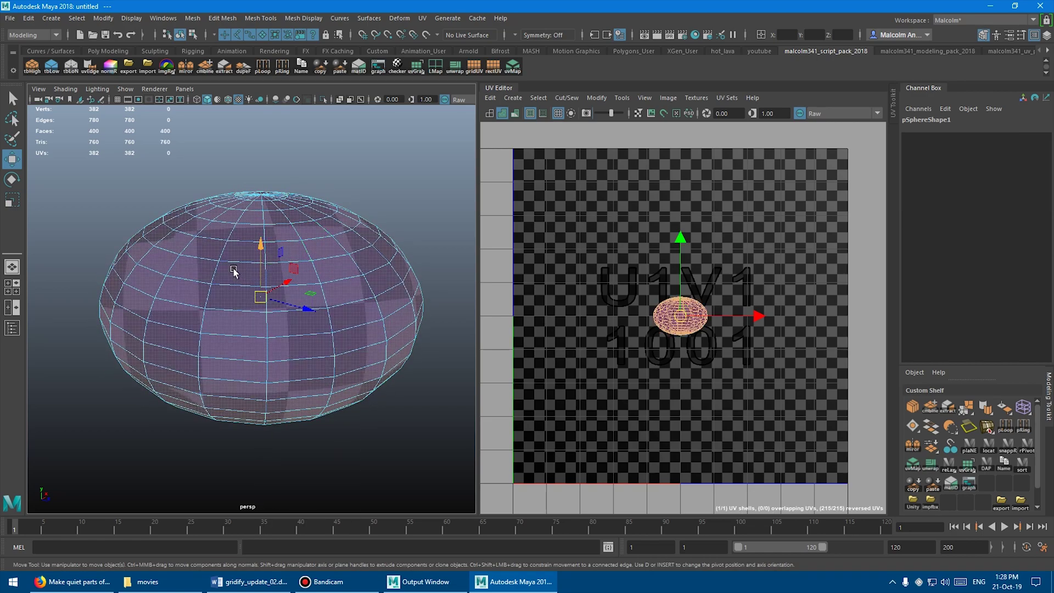
click(210, 252)
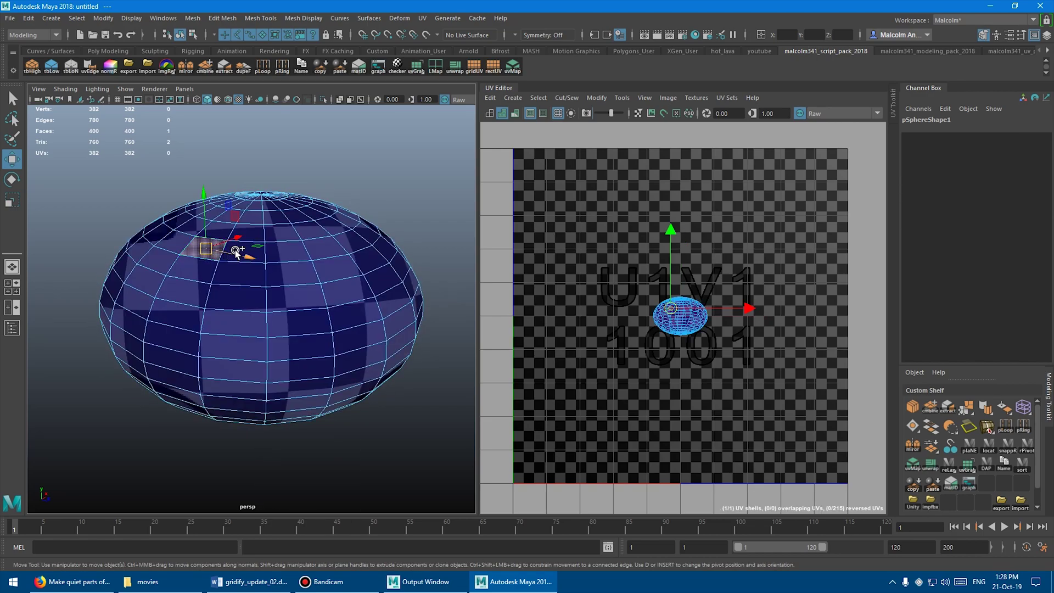
mouse_move(235, 255)
shift+mouse_down()
mouse_move(337, 263)
mouse_move(193, 282)
mouse_move(336, 287)
mouse_move(212, 315)
mouse_move(275, 345)
mouse_move(348, 336)
shift+mouse_up()
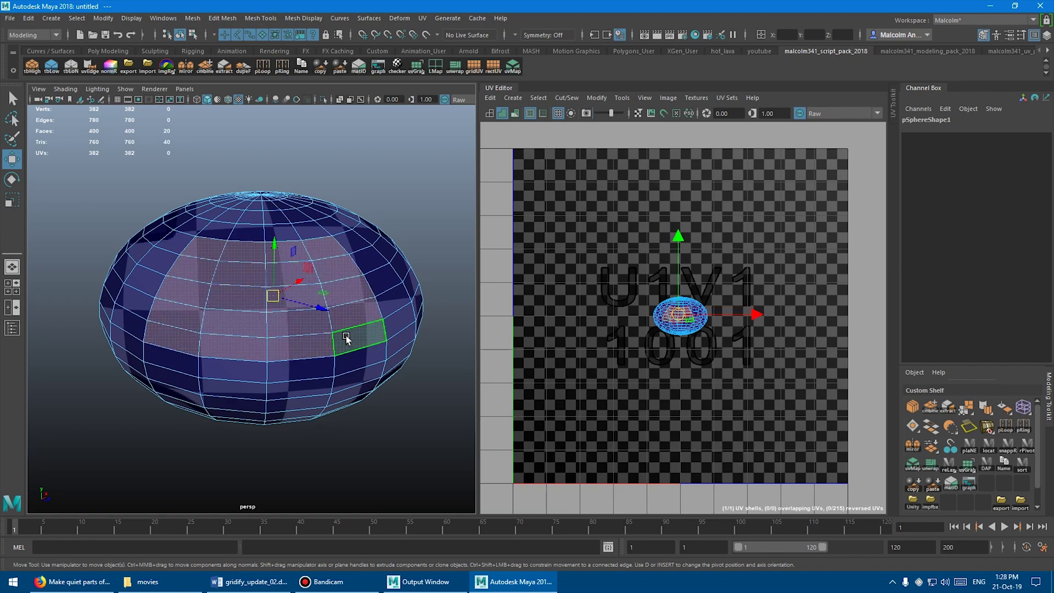
alt+drag(236, 313, 238, 270)
mouse_move(275, 320)
alt+mouse_down()
mouse_move(292, 287)
mouse_move(266, 314)
alt+mouse_up()
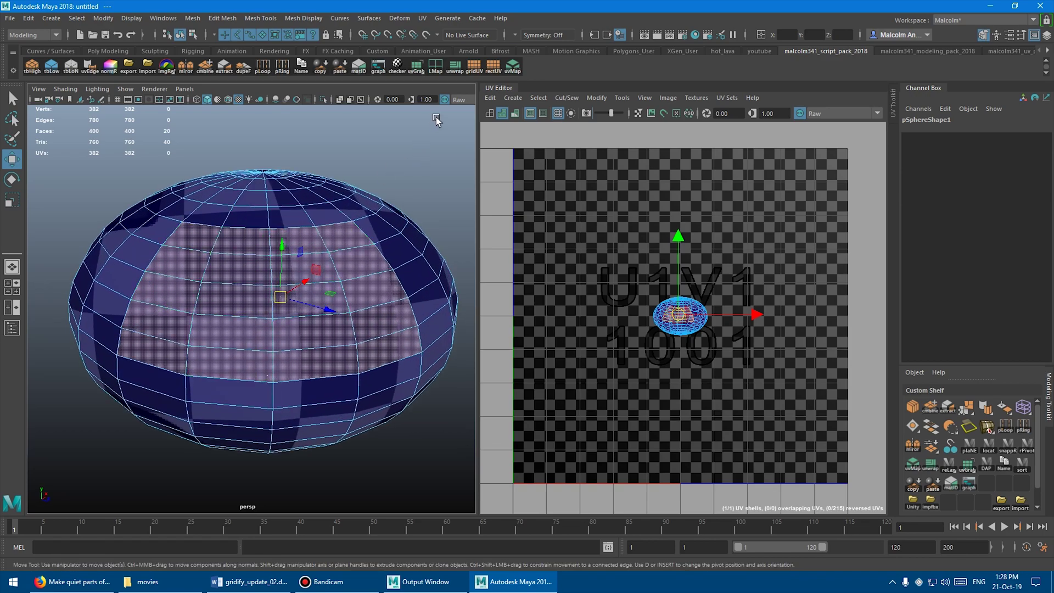
click(475, 68)
middle_drag(591, 284, 598, 256)
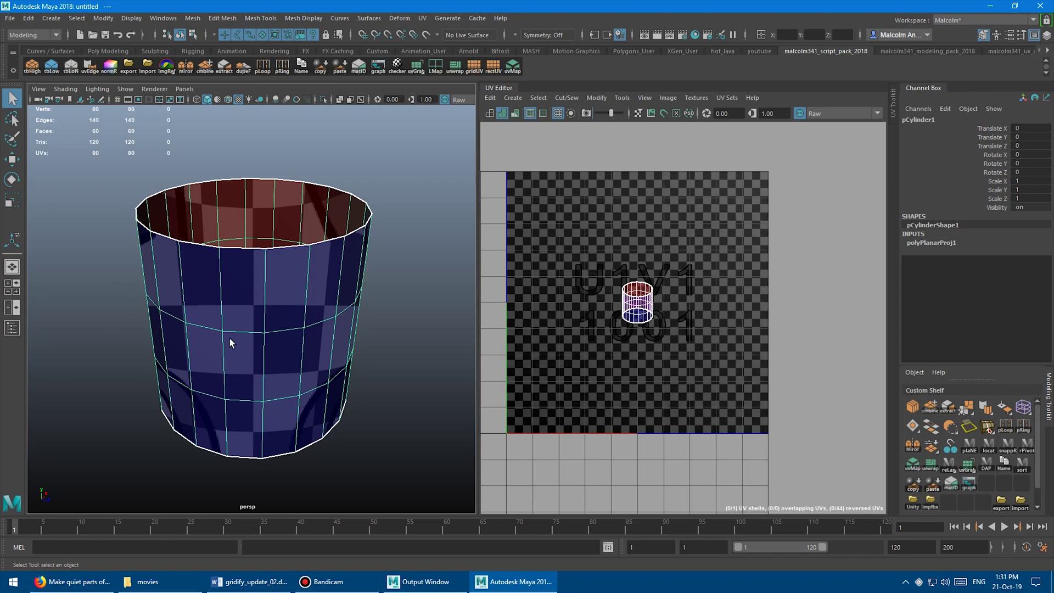
Run Gridify UVs on all the cylinder's faces, with the vertical edge line down its front selected as the seam
right_click(259, 263)
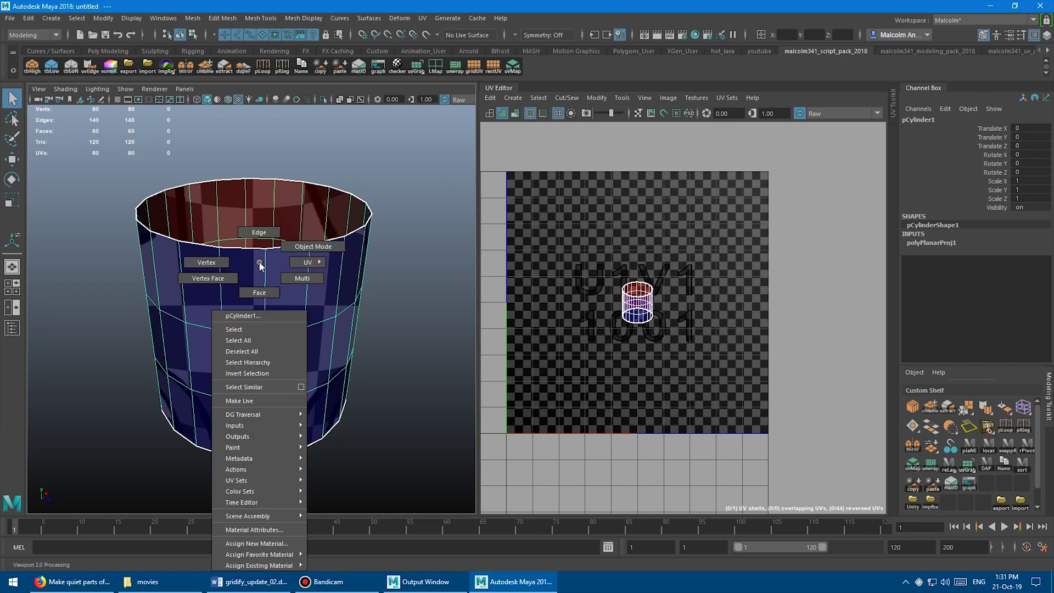
click(288, 275)
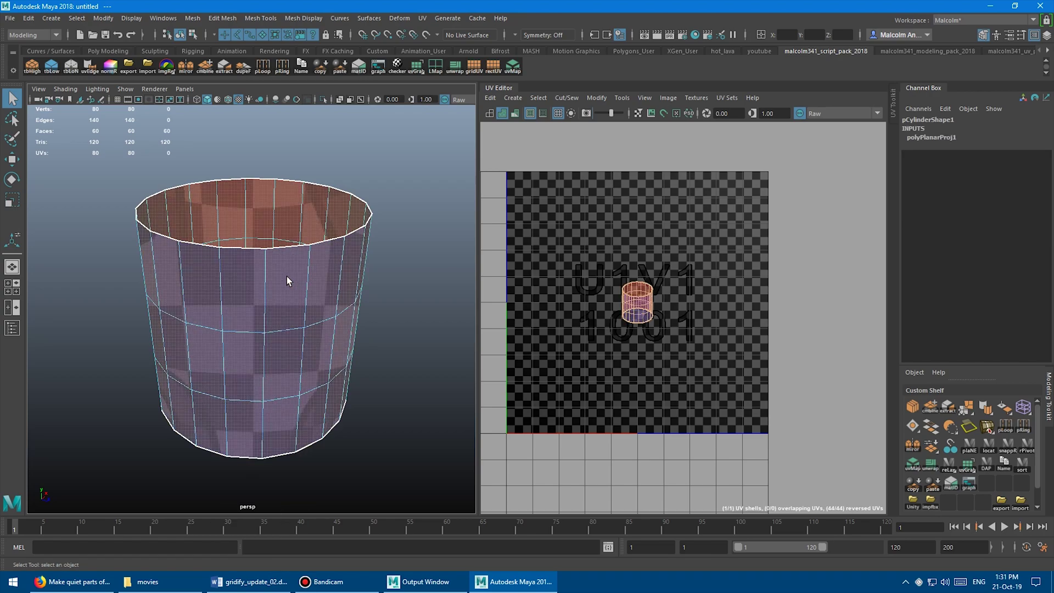
click(265, 285)
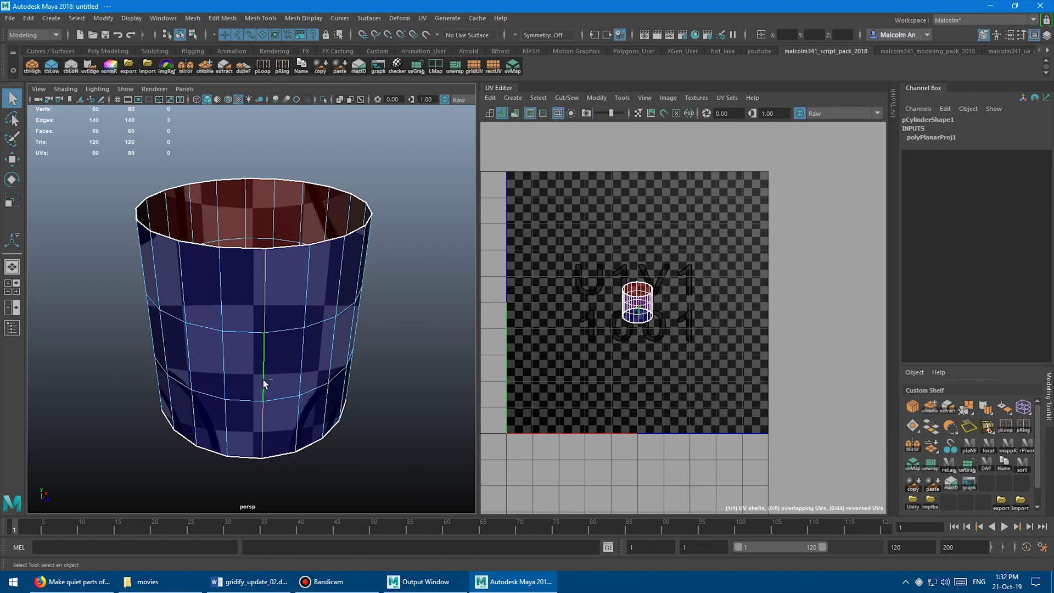
shift+double_click(287, 286)
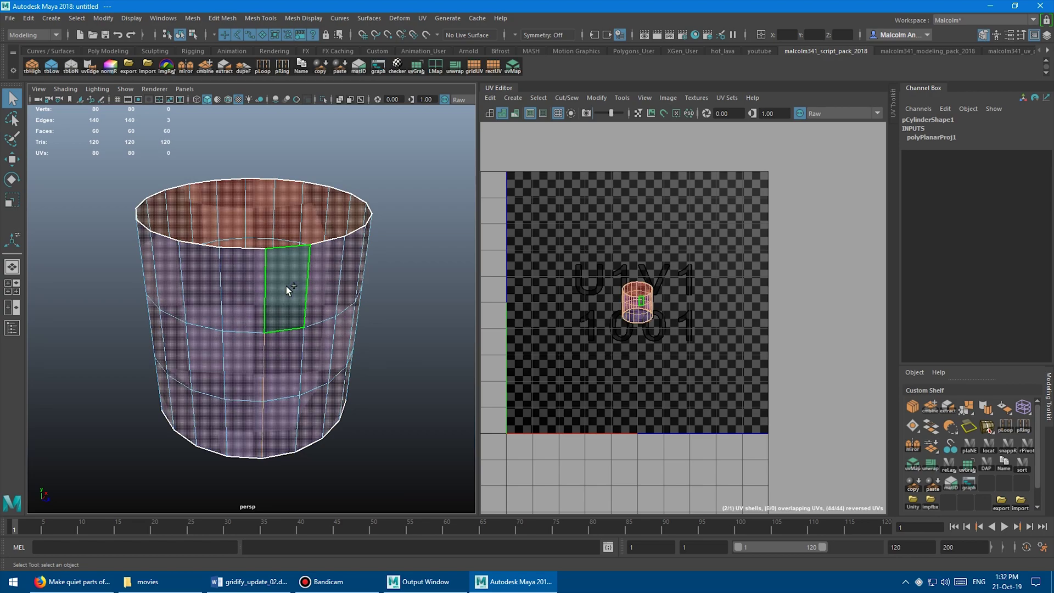
click(472, 65)
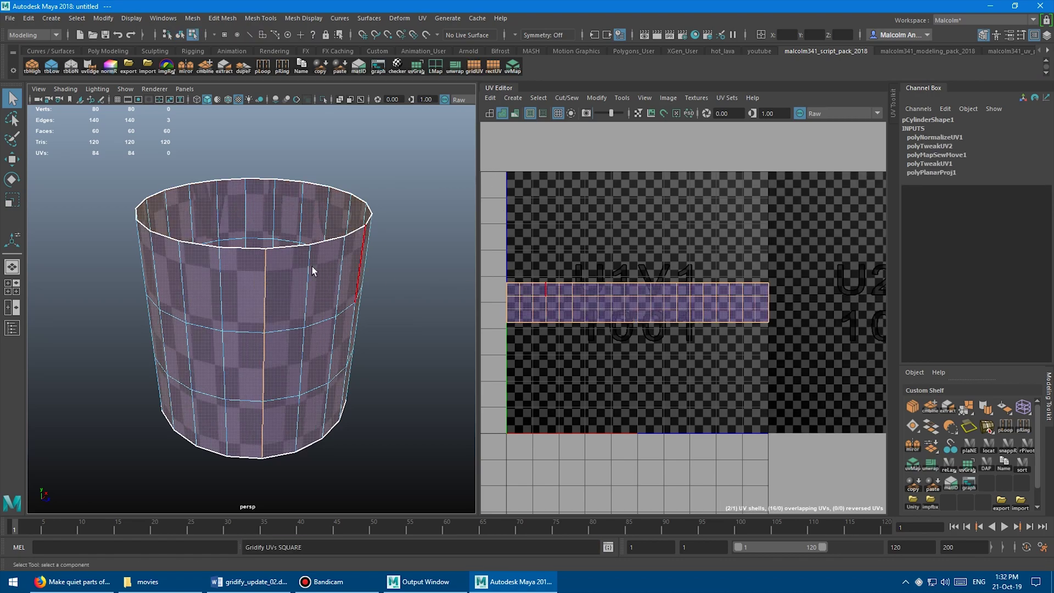
click(386, 265)
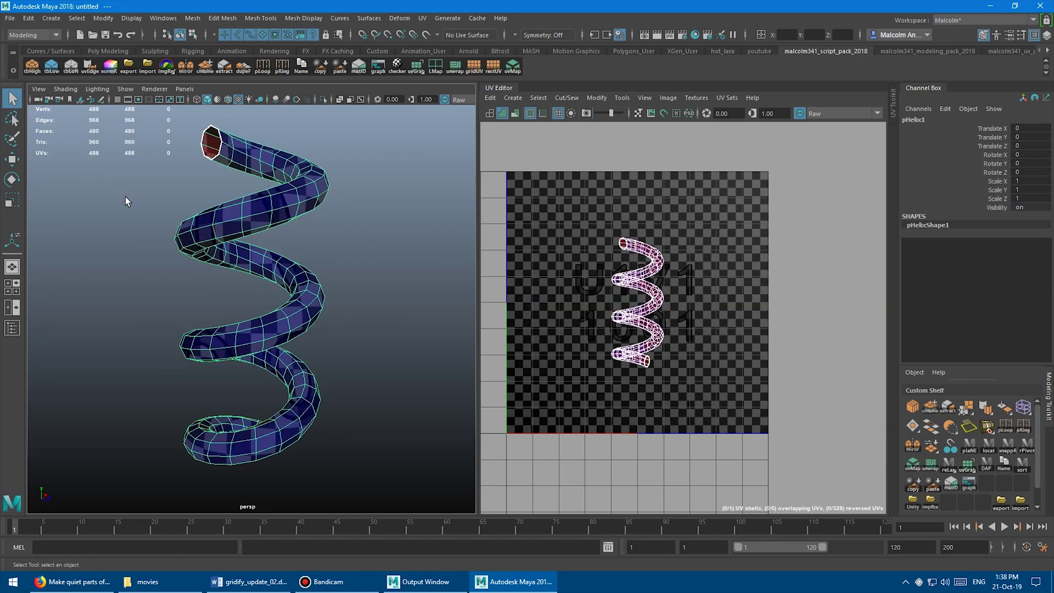
Run Gridify UVs on all the helix's faces, with one lengthwise edge loop selected as the seam, and return to object mode
mouse_move(125, 196)
alt+mouse_down()
mouse_move(141, 193)
mouse_move(162, 223)
mouse_move(133, 193)
mouse_move(125, 197)
mouse_move(137, 195)
alt+mouse_up()
alt+right_drag(137, 195, 156, 197)
alt+middle_drag(156, 197, 153, 203)
alt+right_drag(153, 204, 168, 199)
right_click(252, 210)
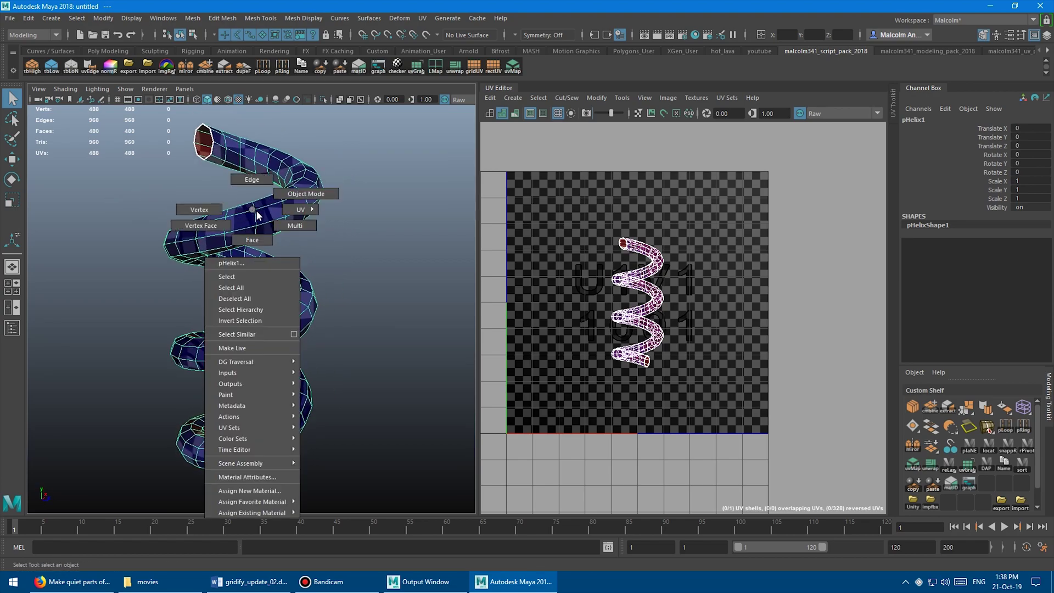
click(281, 226)
click(266, 222)
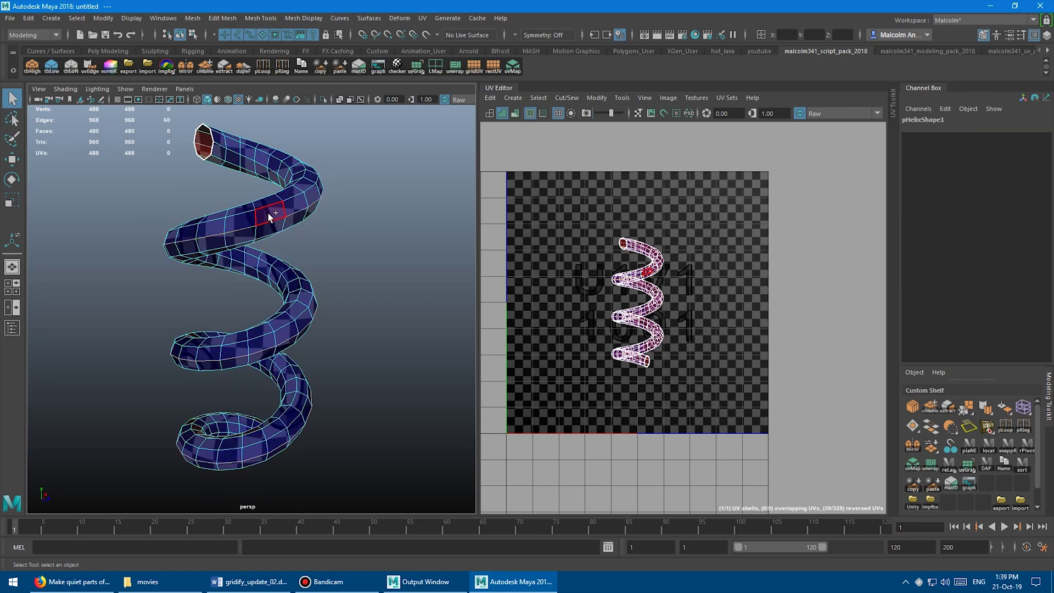
shift+double_click(268, 213)
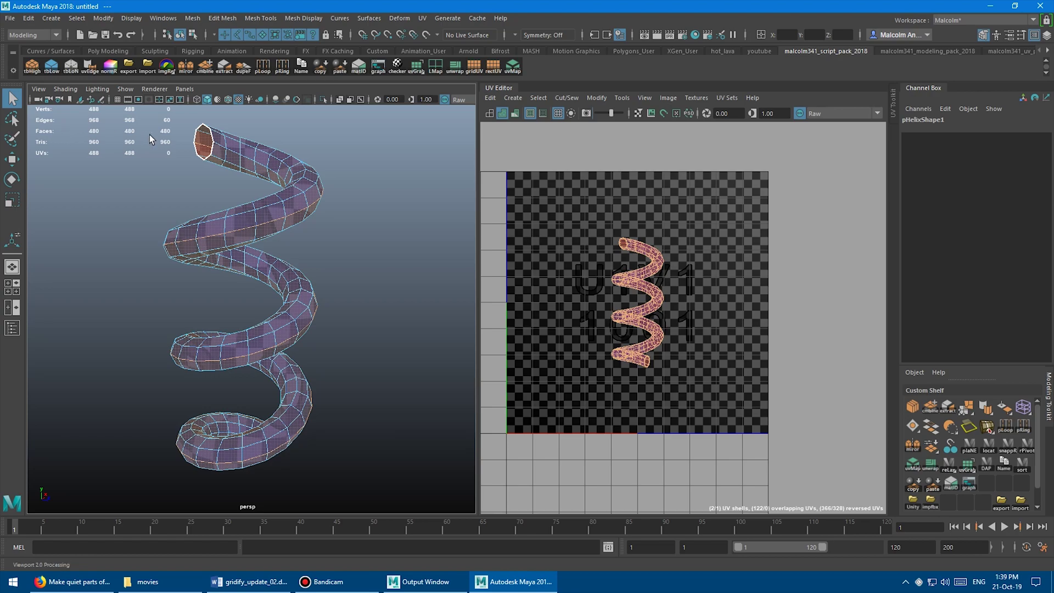
click(476, 66)
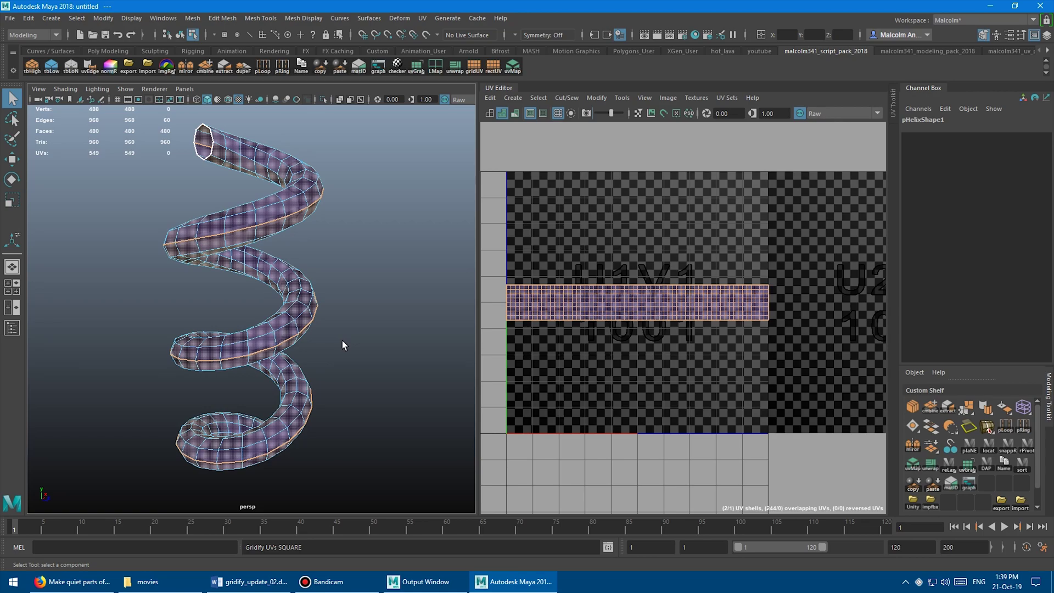
key(F8)
Run Gridify UVs on a rectangular patch of 12 faces on the helix's upper coil and move the resulting UV shell
scroll(196, 198, up, 5)
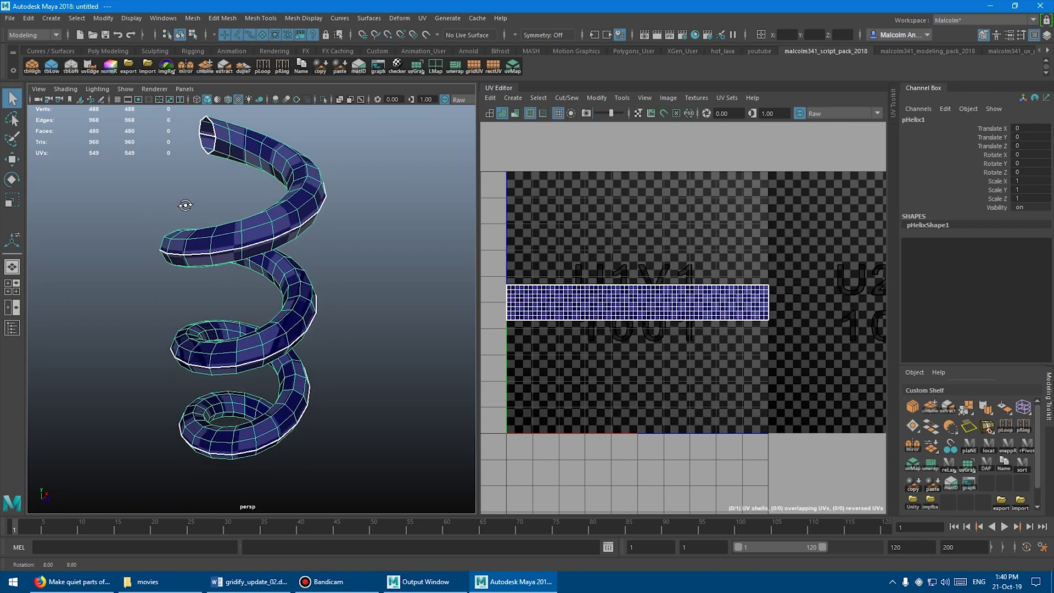
alt+drag(200, 221, 308, 204)
right_drag(308, 204, 308, 221)
click(310, 193)
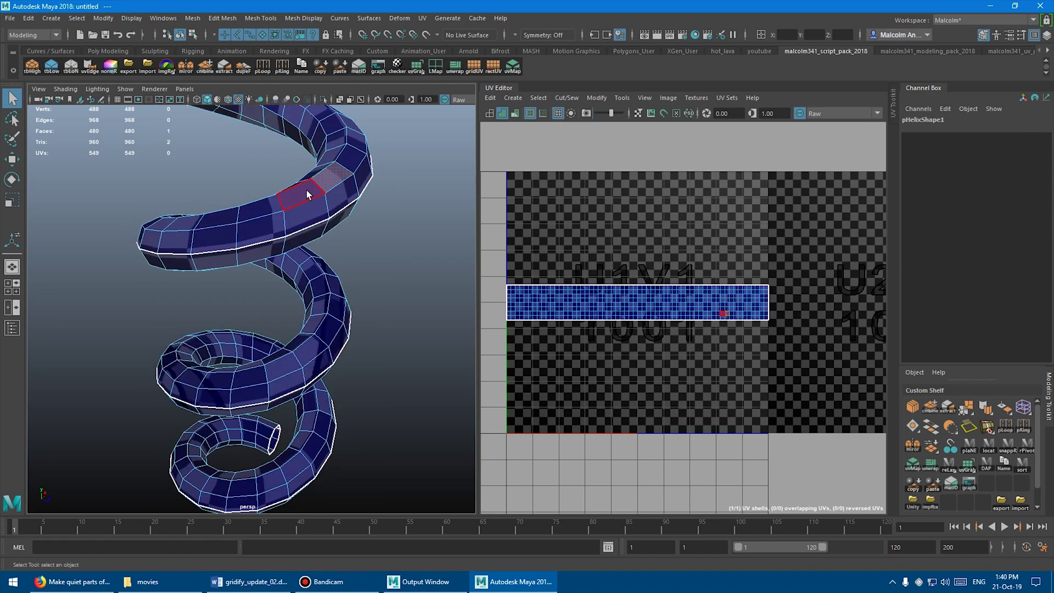
mouse_move(307, 194)
shift+mouse_down()
mouse_move(250, 207)
mouse_move(223, 231)
mouse_move(336, 217)
mouse_move(251, 249)
shift+mouse_up()
alt+drag(356, 261, 314, 132)
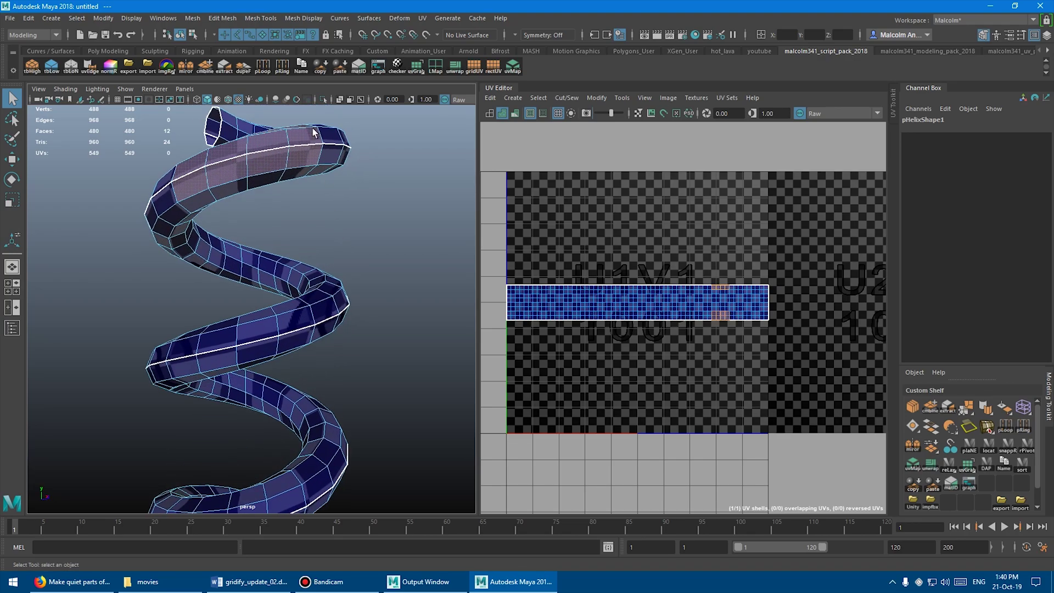
alt+drag(172, 183, 285, 225)
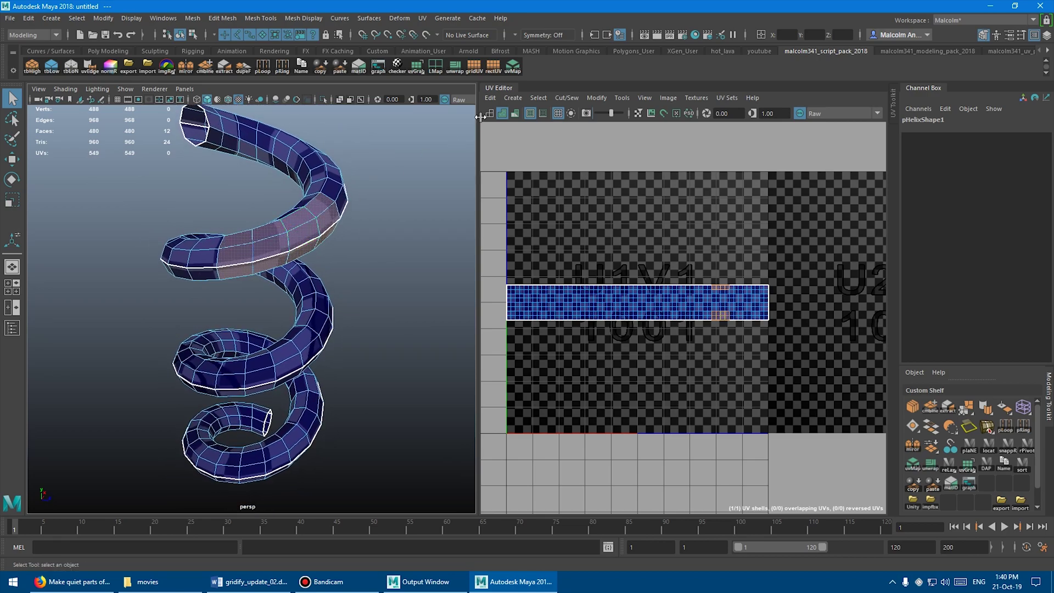
click(474, 68)
alt+right_drag(647, 247, 584, 259)
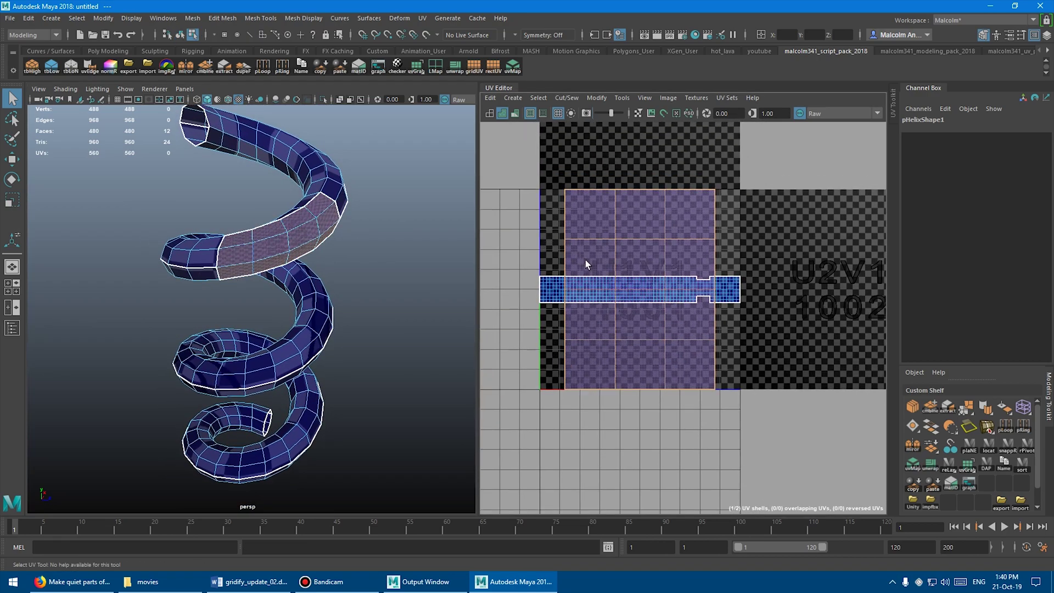
key(w)
middle_drag(585, 270, 562, 247)
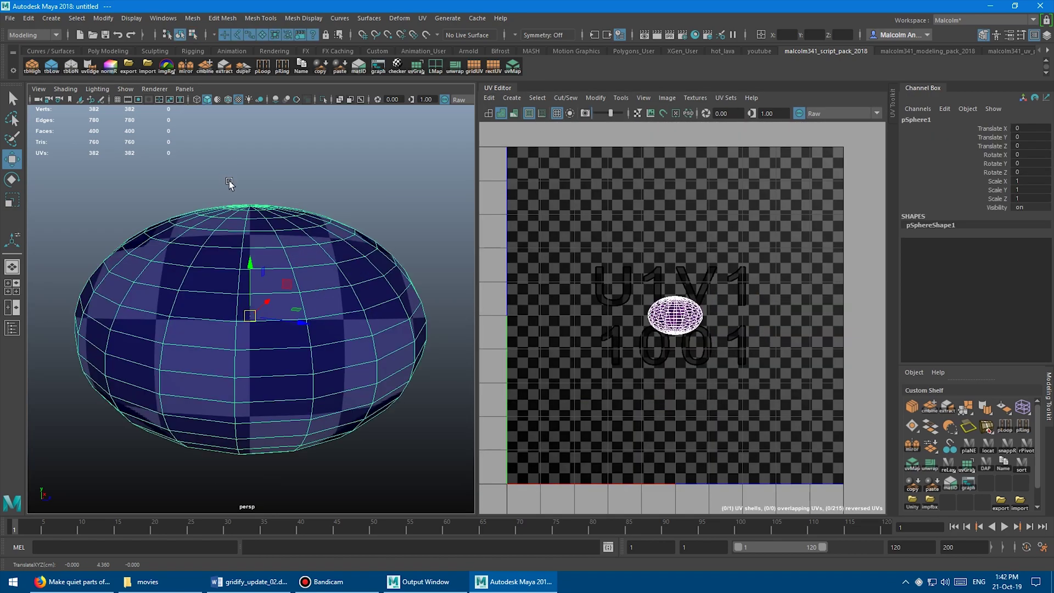
Select a 4-by-4 patch of faces on the front of the sphere and run Gridify UVs on it
alt+drag(231, 182, 283, 172)
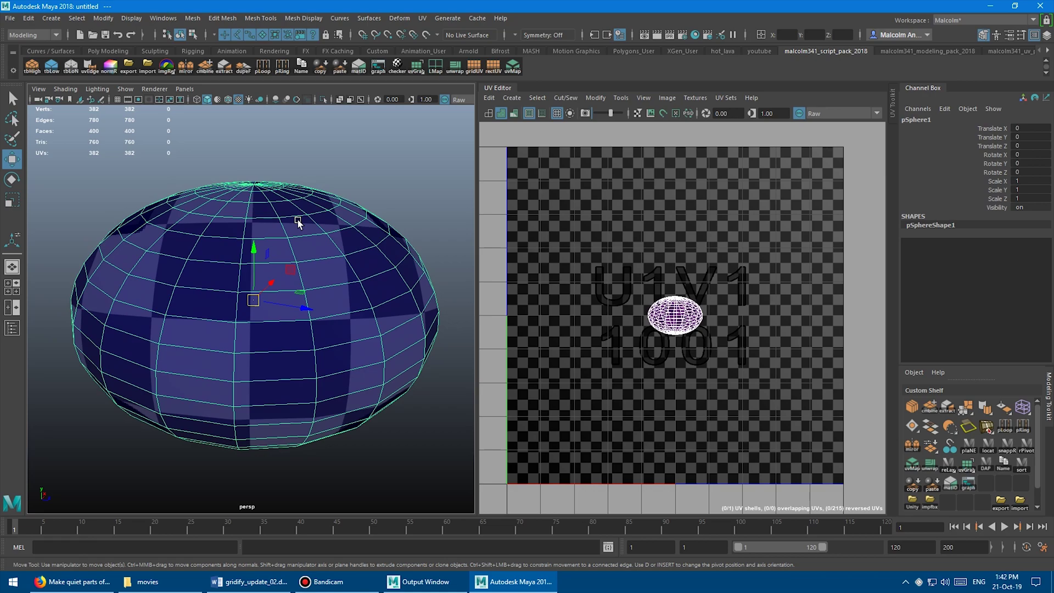
key(q)
right_drag(304, 224, 295, 244)
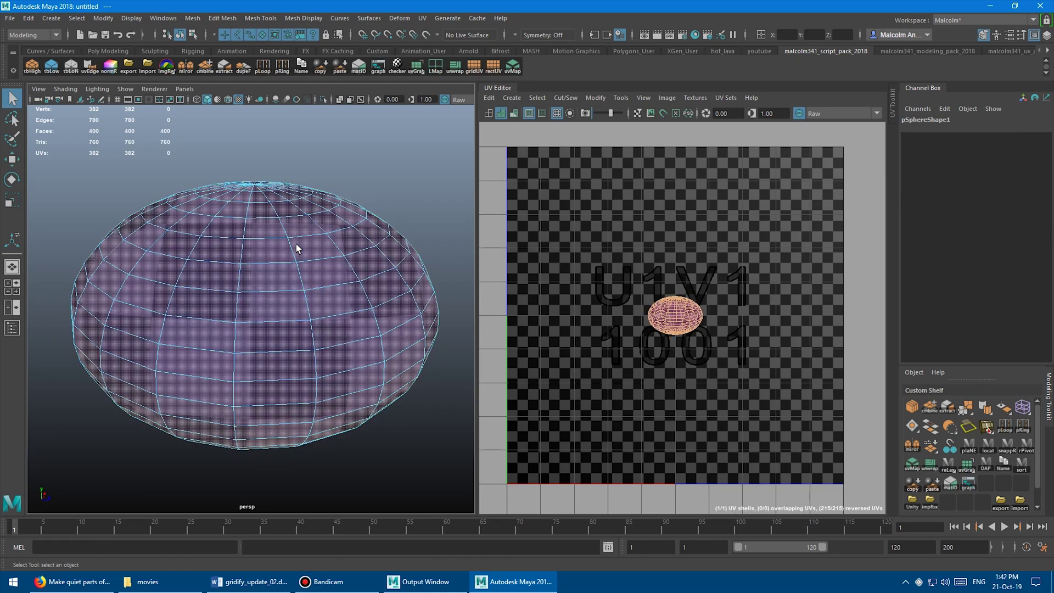
click(213, 249)
mouse_move(247, 248)
shift+mouse_down()
mouse_move(360, 238)
mouse_move(372, 287)
mouse_move(276, 277)
mouse_move(213, 300)
mouse_move(233, 333)
mouse_move(394, 311)
shift+mouse_up()
scroll(345, 221, up, 5)
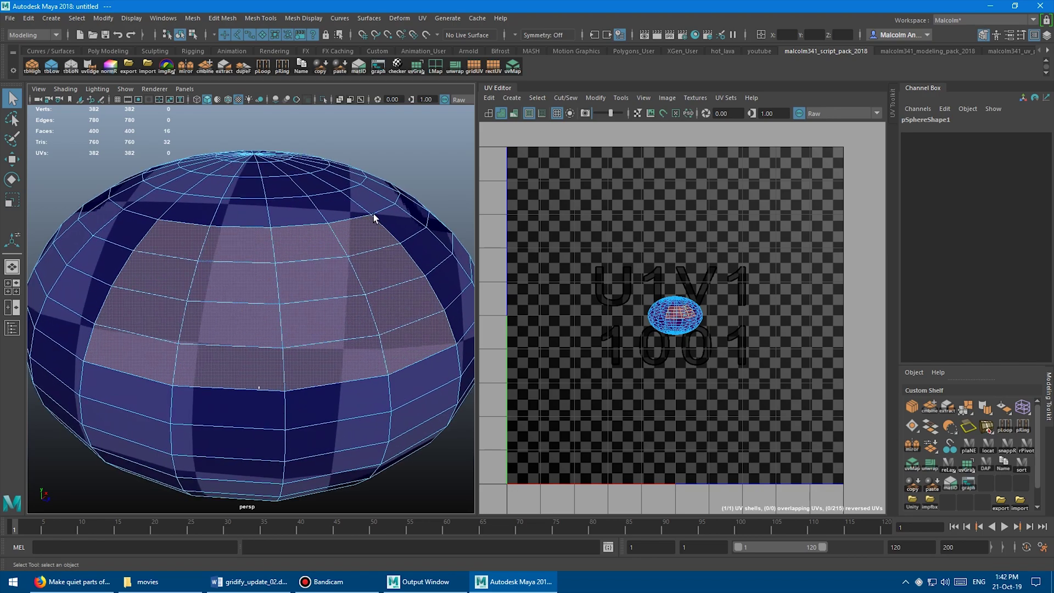
click(472, 67)
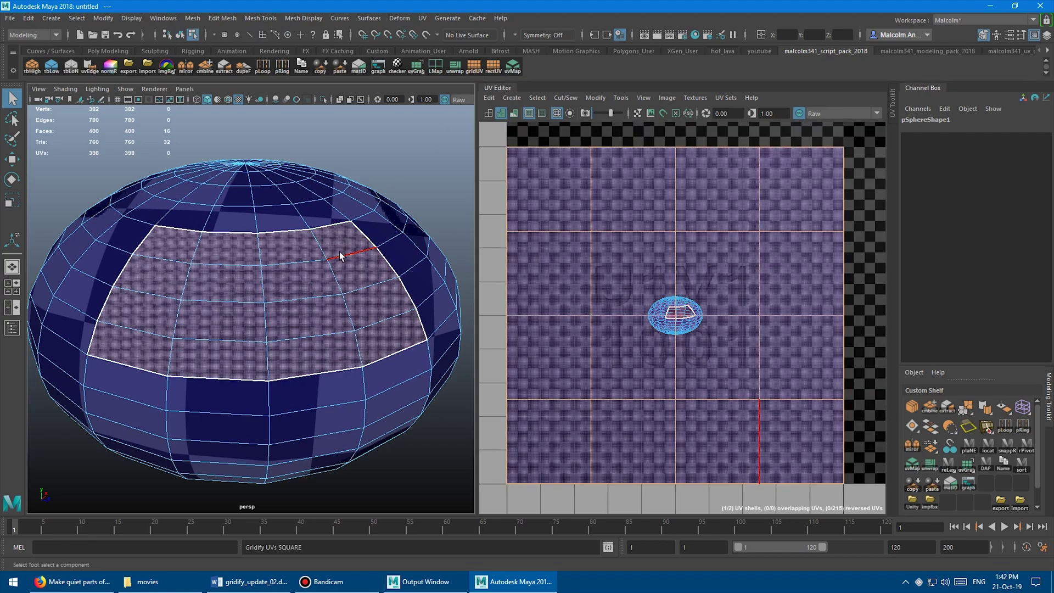
Inspect the texture on the gridded sphere patch, reselect its faces and repeat Gridify UVs to rotate the layout 90 degrees
click(395, 181)
scroll(323, 206, up, 10)
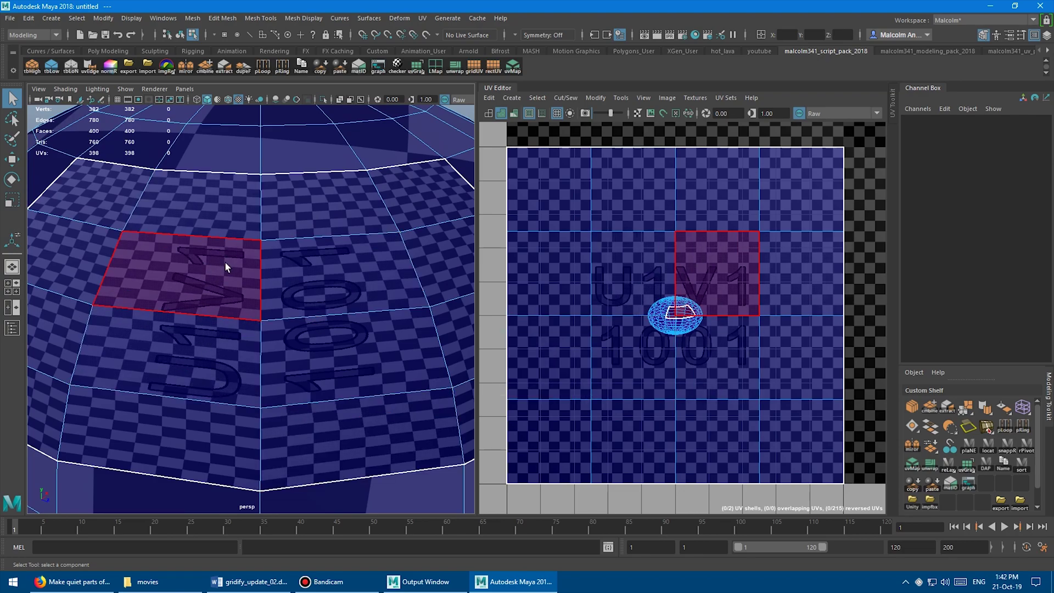
alt+right_drag(322, 248, 290, 286)
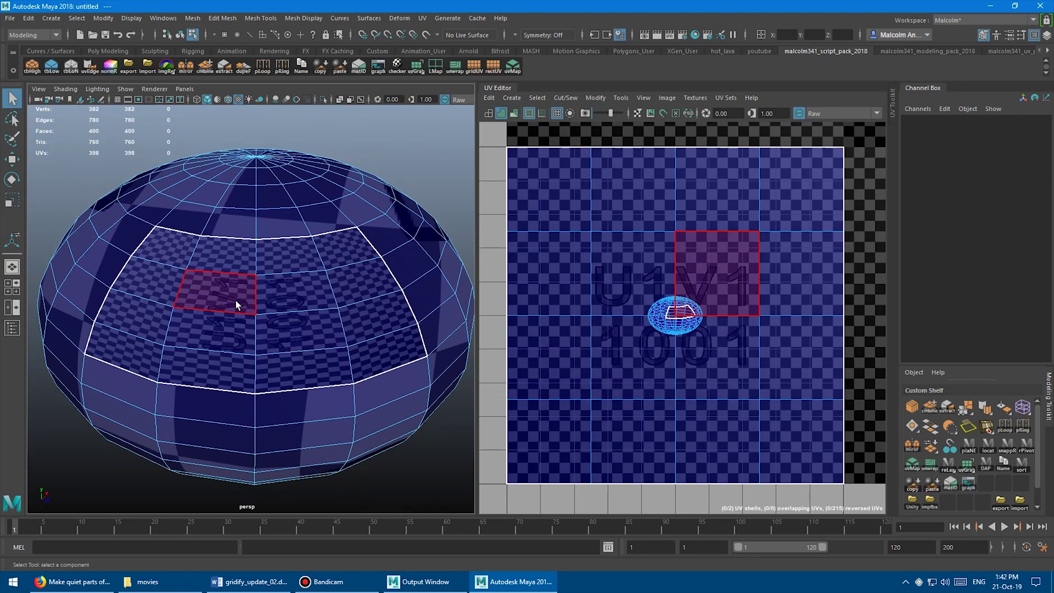
alt+drag(367, 262, 382, 210)
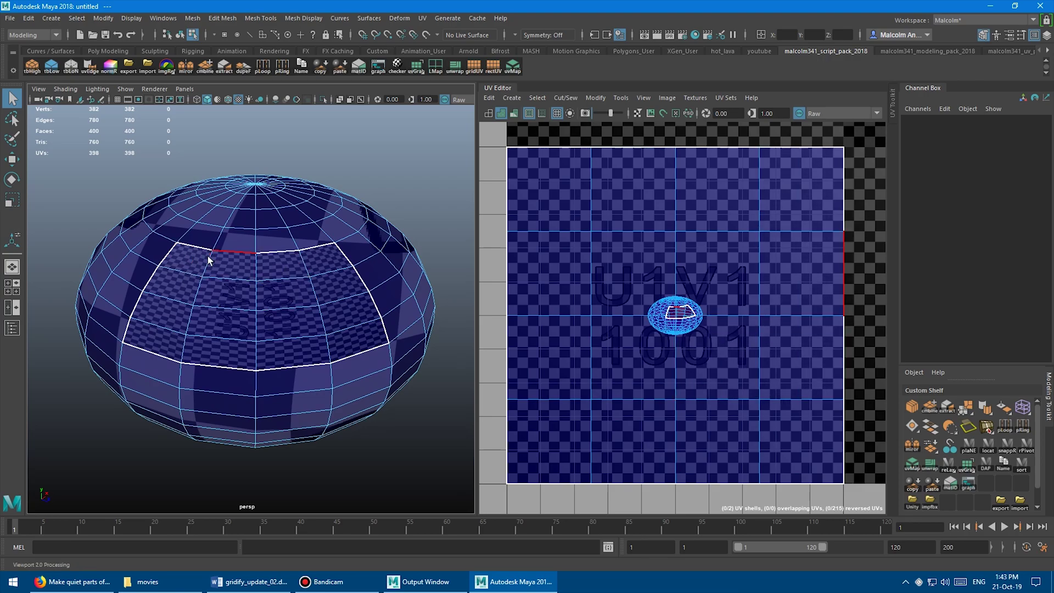
alt+drag(259, 243, 306, 223)
click(326, 227)
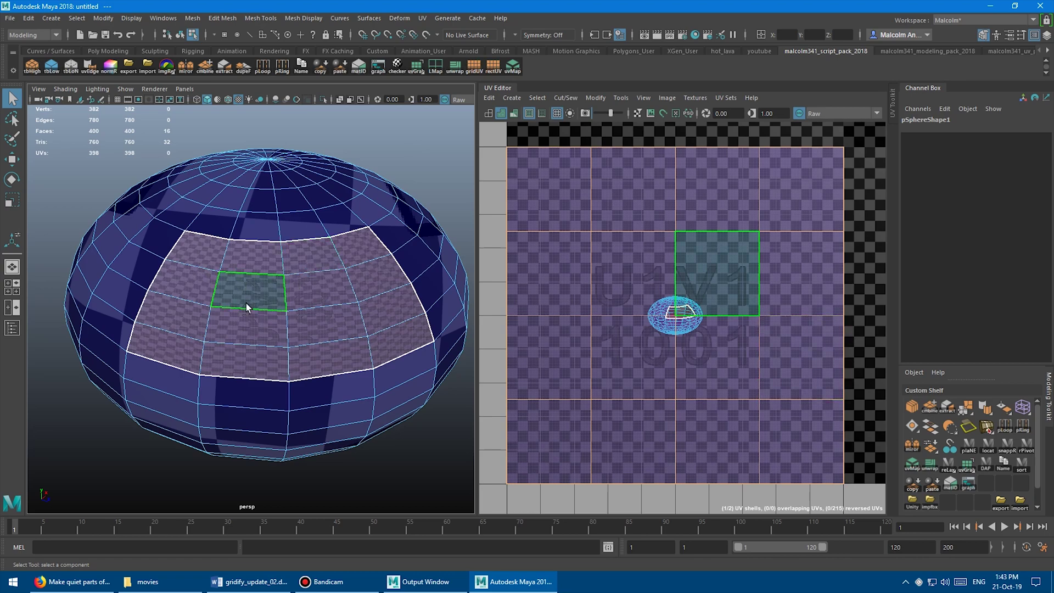
click(473, 64)
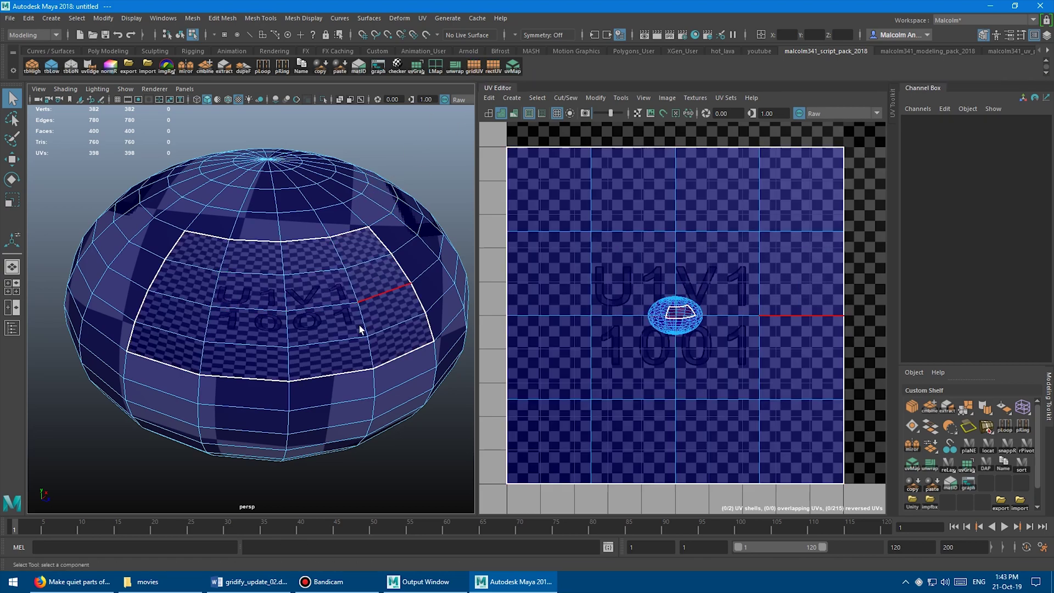
Run Gridify UVs on a 4-by-4 face patch among the sphere's red reversed-UV faces, repeating it once to rotate the layout
alt+drag(219, 319, 339, 294)
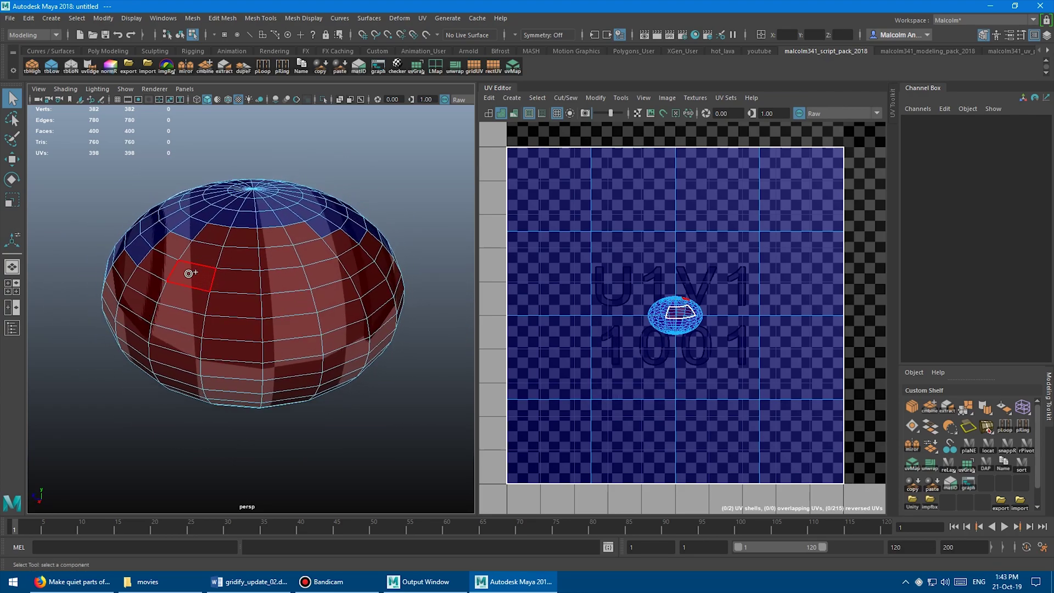
mouse_move(190, 273)
mouse_down()
mouse_move(322, 271)
mouse_move(343, 351)
mouse_up()
alt+right_drag(255, 384, 315, 384)
alt+drag(315, 383, 338, 295)
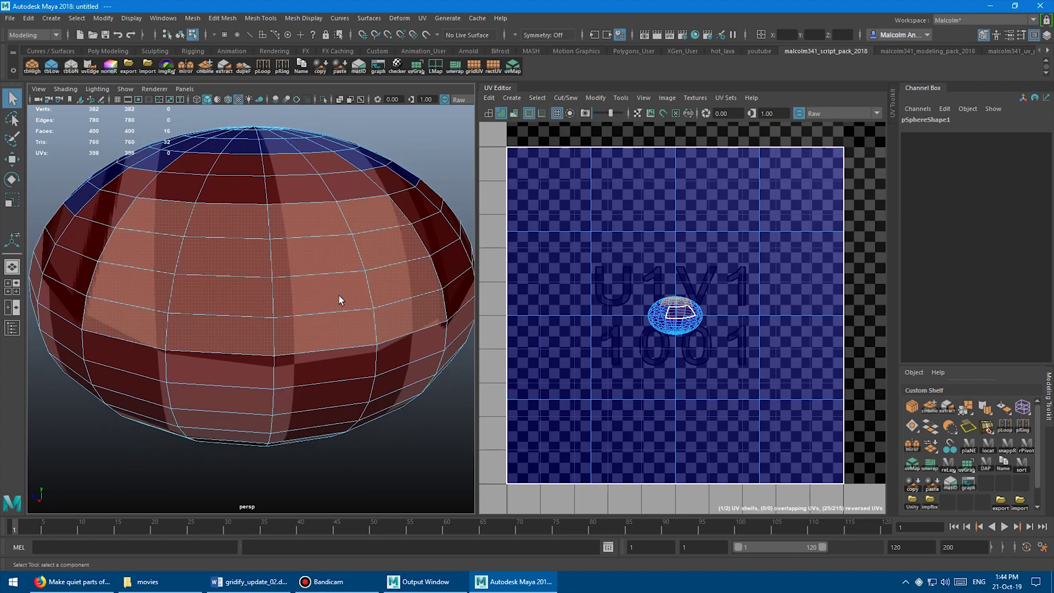
click(470, 68)
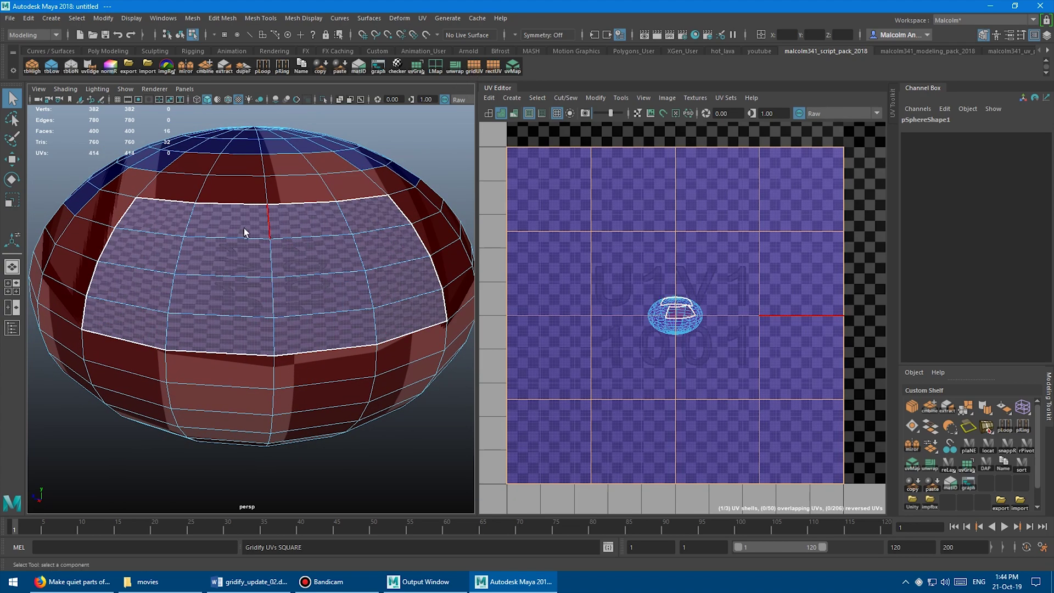
scroll(244, 228, up, 5)
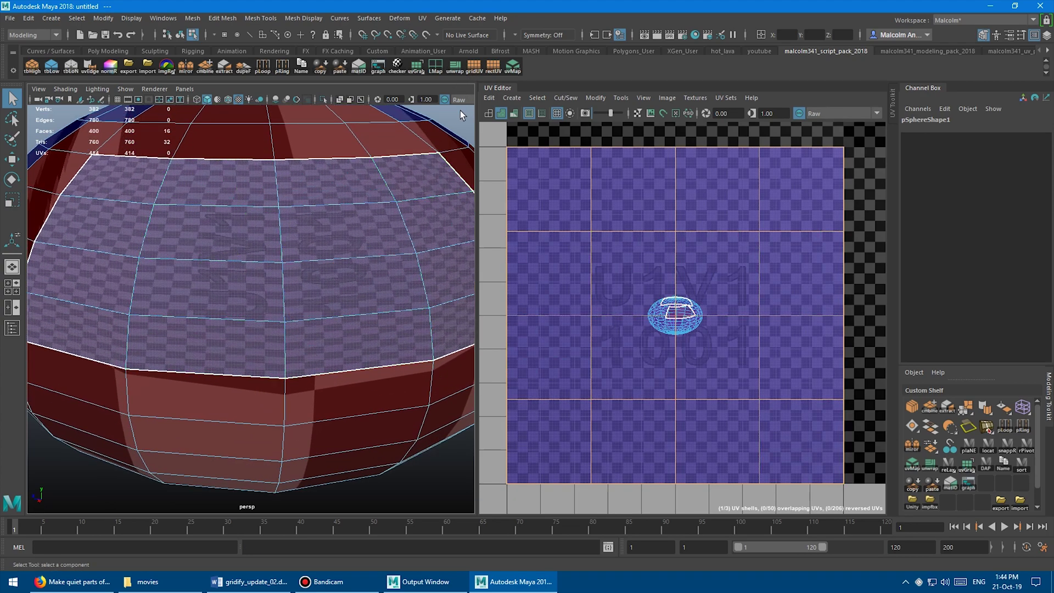
click(471, 66)
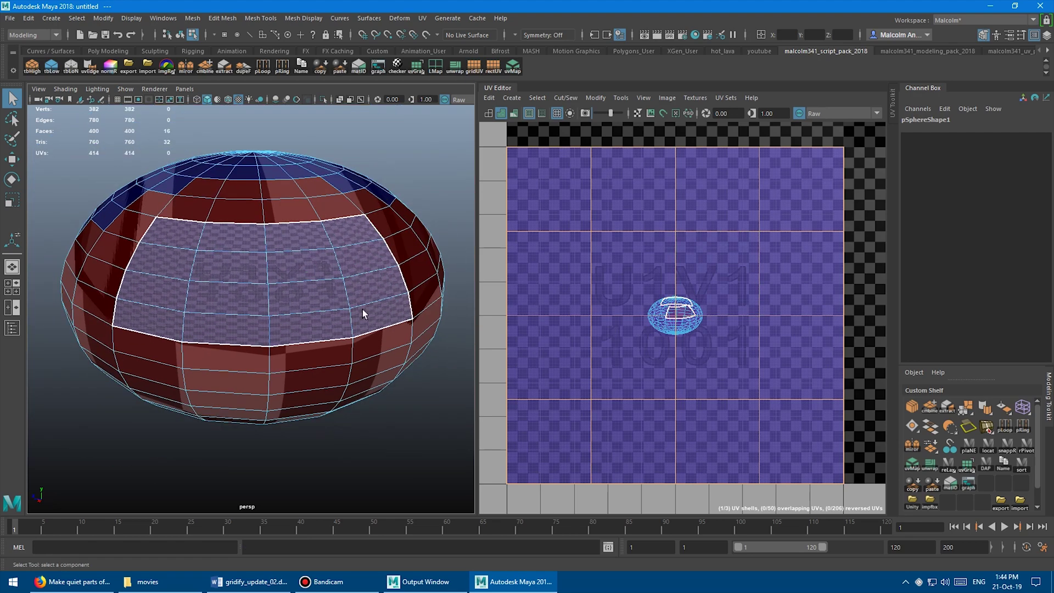
Return to object mode with the sphere selected and examine the checker texture's proportions on the gridded front patch
key(F8)
click(315, 341)
alt+drag(268, 344, 289, 344)
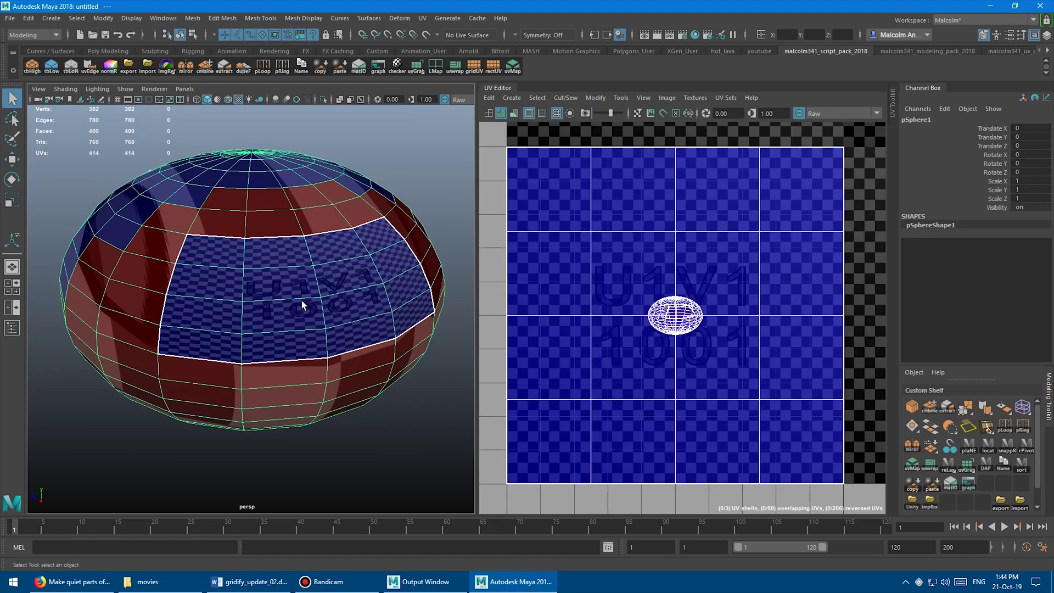
alt+drag(289, 301, 345, 301)
alt+drag(232, 228, 216, 247)
alt+right_drag(216, 247, 262, 245)
alt+drag(262, 245, 269, 249)
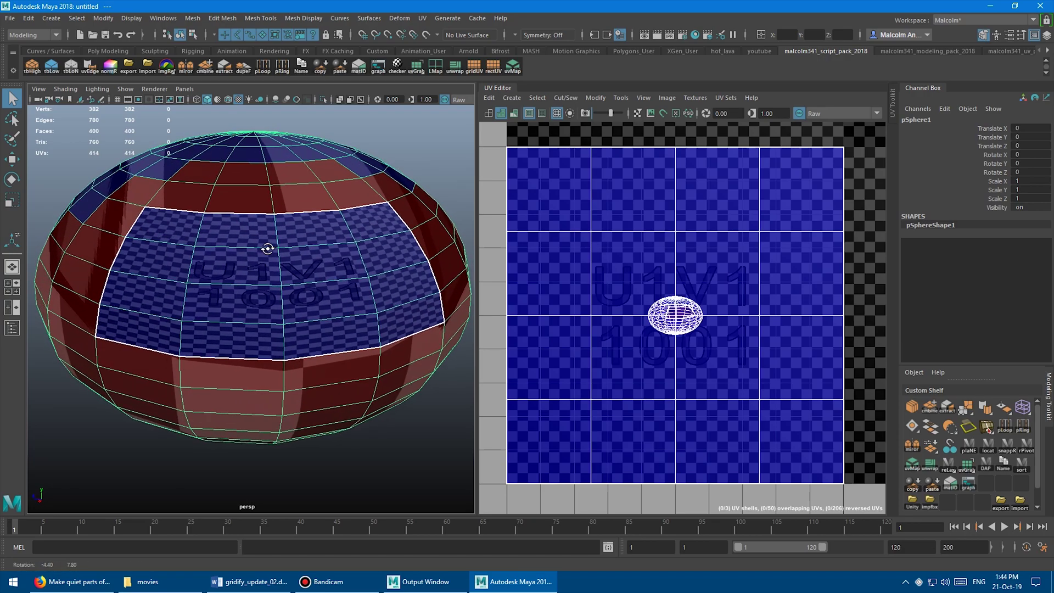
alt+right_drag(268, 249, 249, 252)
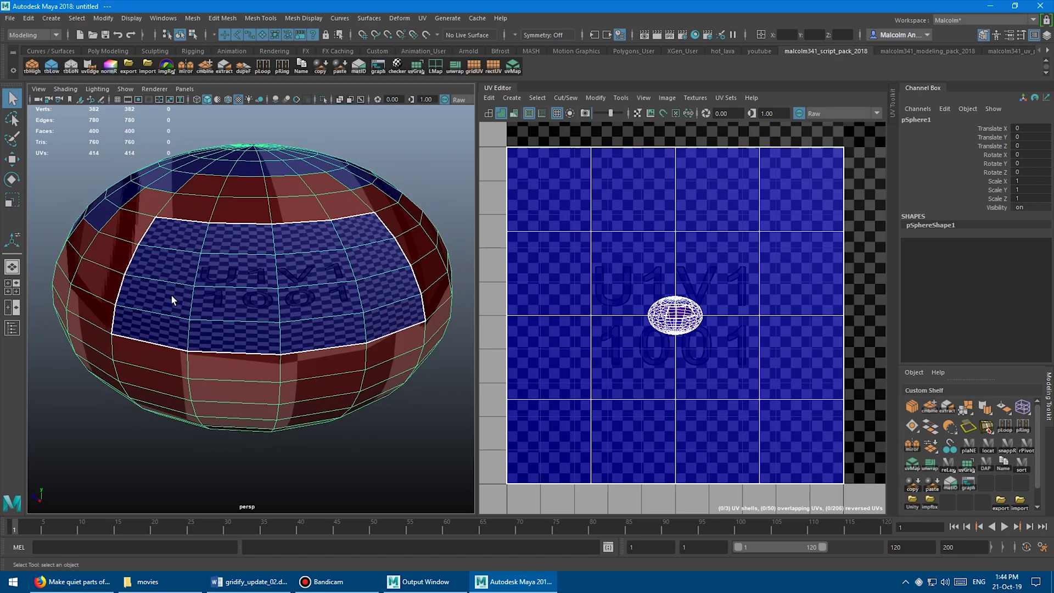
alt+drag(214, 224, 188, 193)
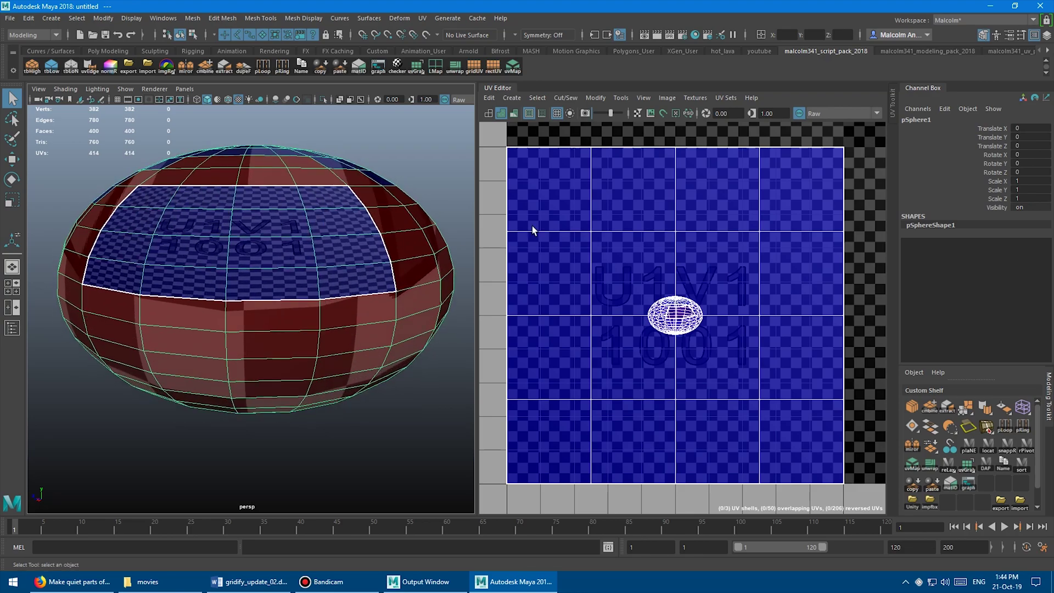
alt+right_drag(242, 250, 323, 248)
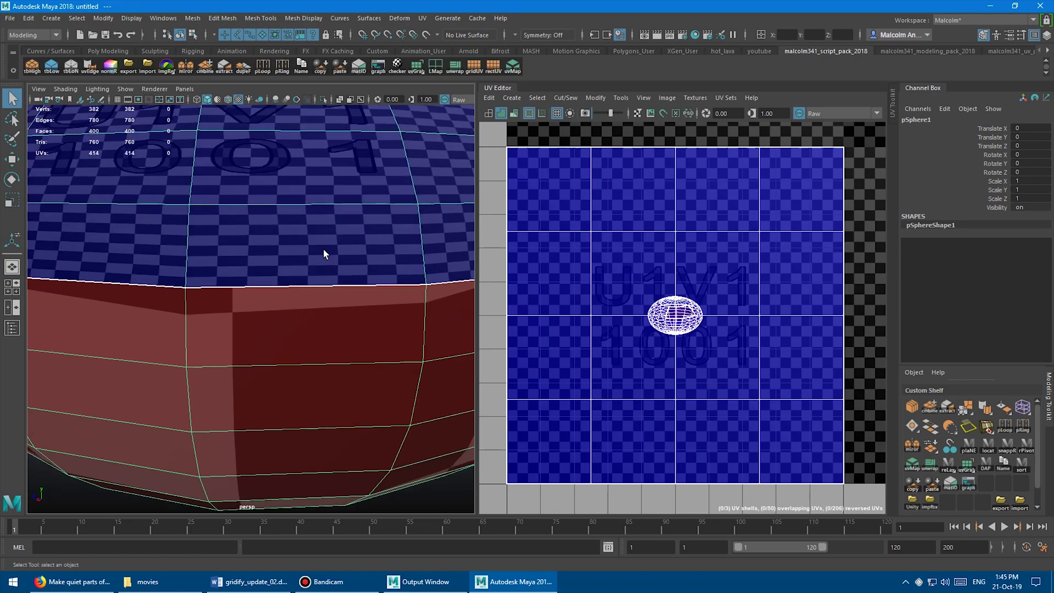
alt+middle_drag(291, 217, 275, 249)
alt+right_drag(236, 240, 272, 235)
mouse_move(195, 227)
alt+right_down()
mouse_move(282, 228)
mouse_move(207, 233)
alt+right_up()
Select the upper-left corner UV of the gridded shell and check which corner of the sphere patch it corresponds to
right_click(527, 152)
right_drag(526, 152, 587, 152)
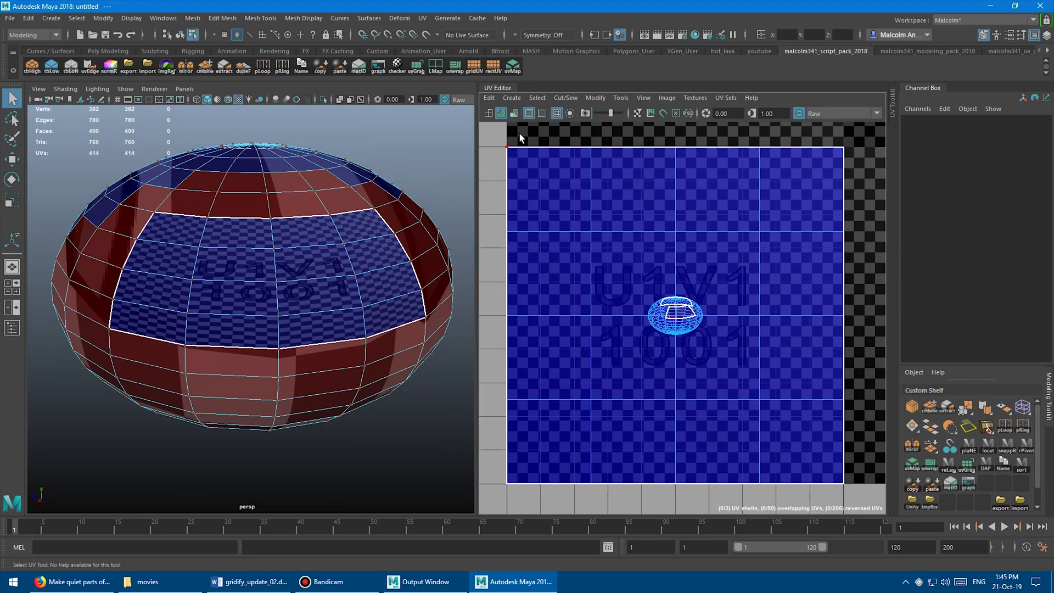
drag(521, 136, 501, 163)
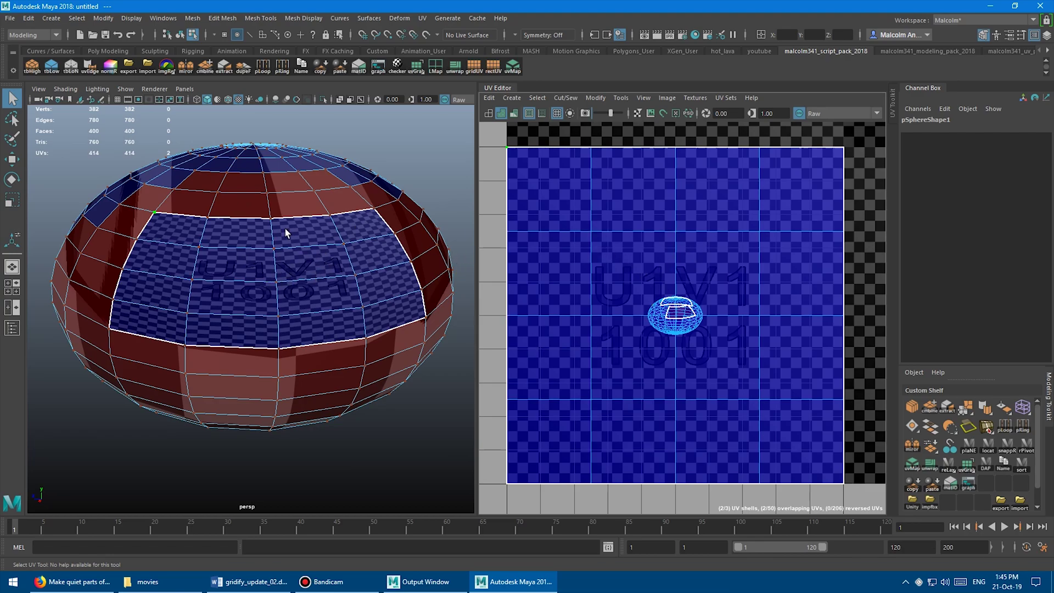
mouse_move(249, 217)
alt+mouse_down()
mouse_move(268, 214)
mouse_move(240, 216)
alt+mouse_up()
scroll(153, 216, up, 1)
Reselect the patch's 16 faces and run Gridify UVs Rectangle, repeating it to rotate the layout 90 degrees
right_drag(154, 215, 154, 235)
click(154, 209)
mouse_move(215, 213)
mouse_down()
mouse_move(275, 212)
mouse_move(332, 245)
mouse_move(181, 282)
mouse_move(401, 286)
mouse_move(152, 312)
mouse_up()
scroll(298, 268, down, 2)
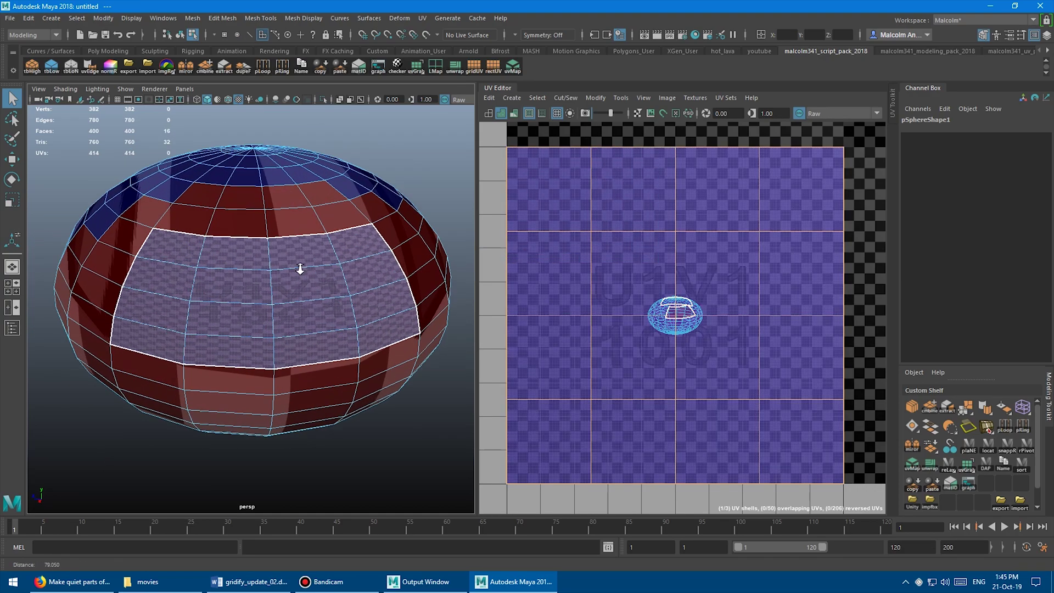
scroll(324, 268, up, 2)
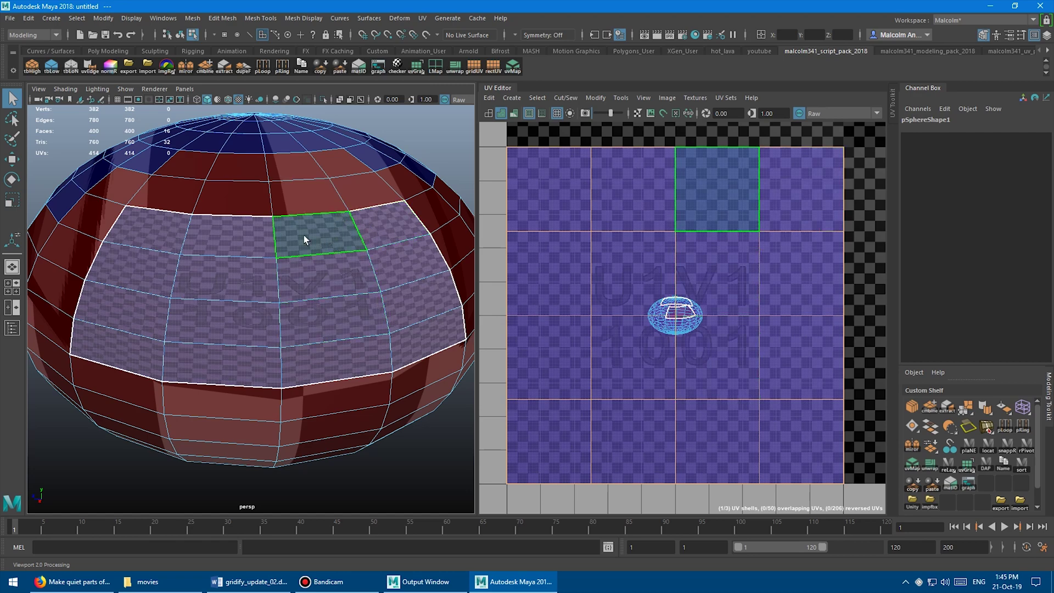
alt+right_drag(304, 235, 247, 222)
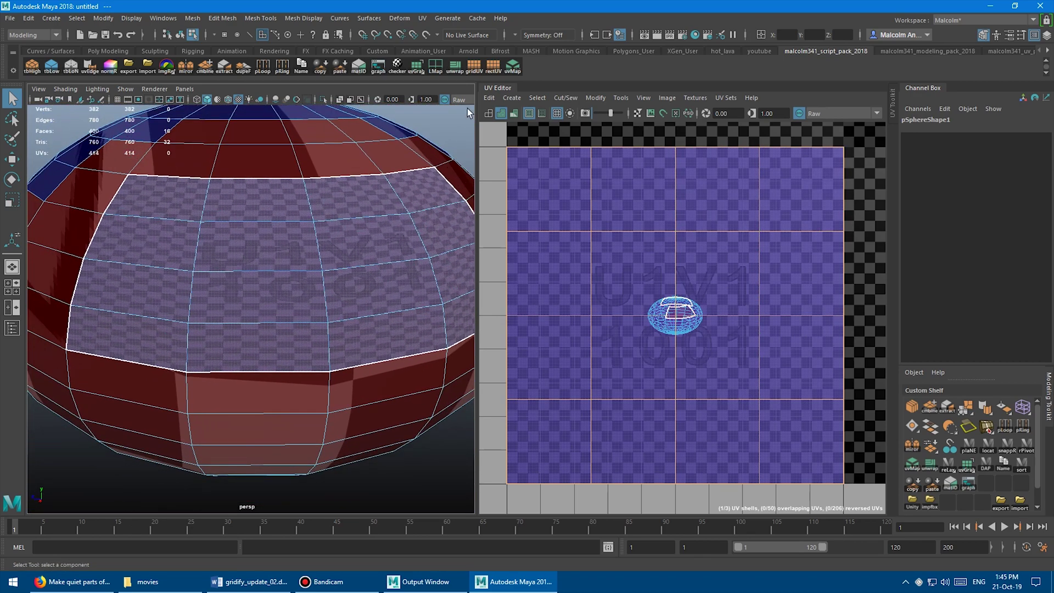
click(493, 67)
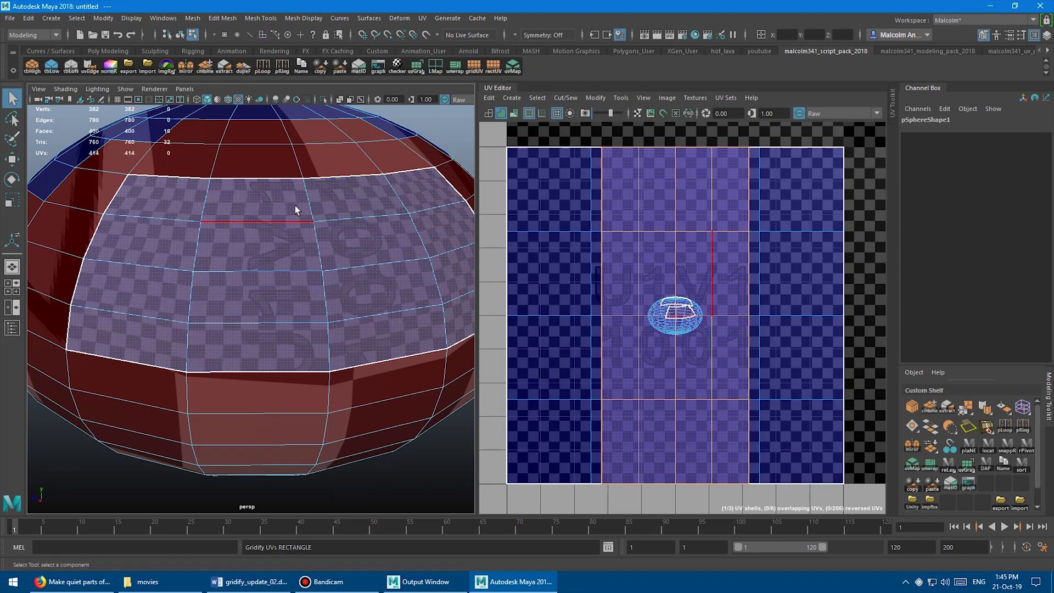
click(489, 64)
click(452, 126)
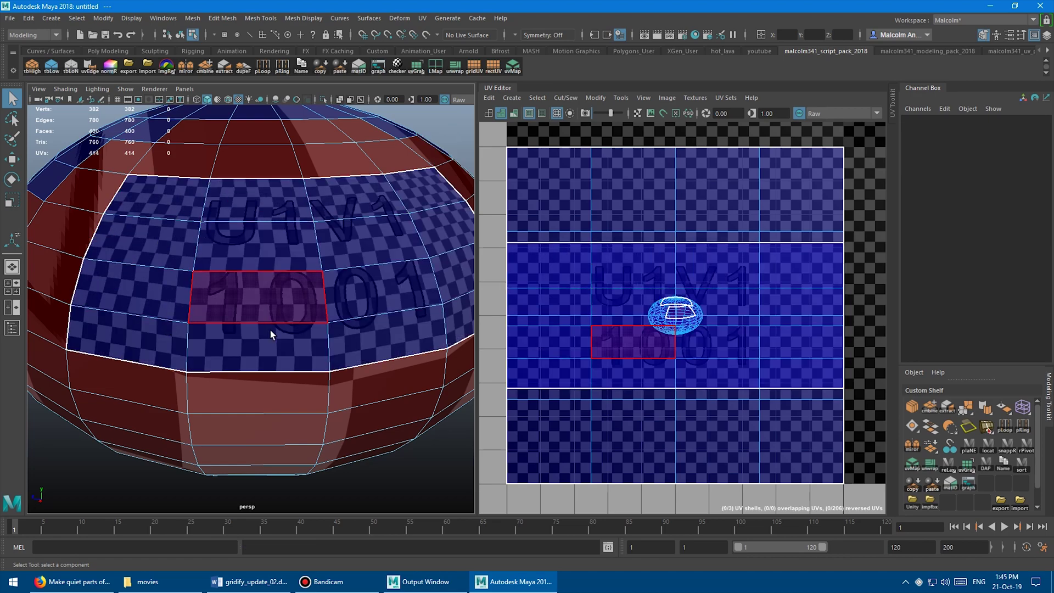
Select all UVs of the rectangular patch shell and move the shell sideways onto the U2V1 (1002) tile
key(f)
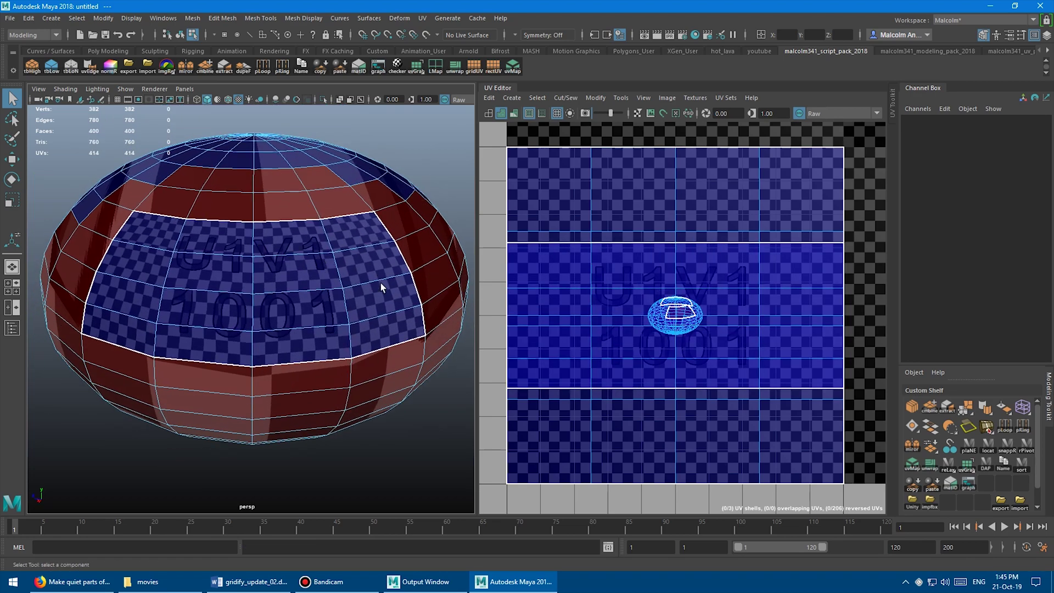
alt+drag(293, 267, 211, 235)
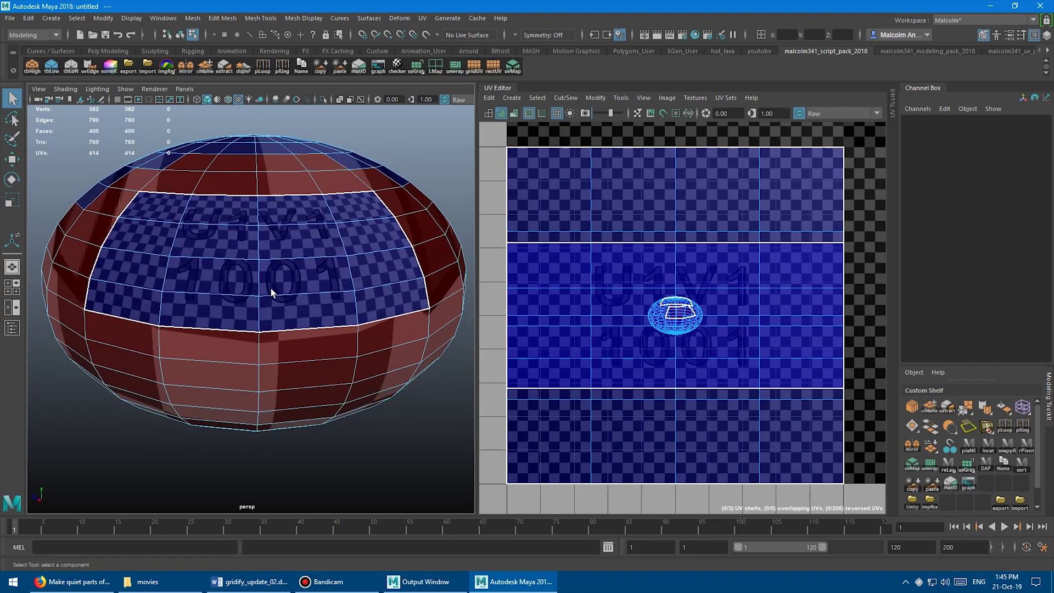
right_drag(502, 245, 597, 225)
click(509, 245)
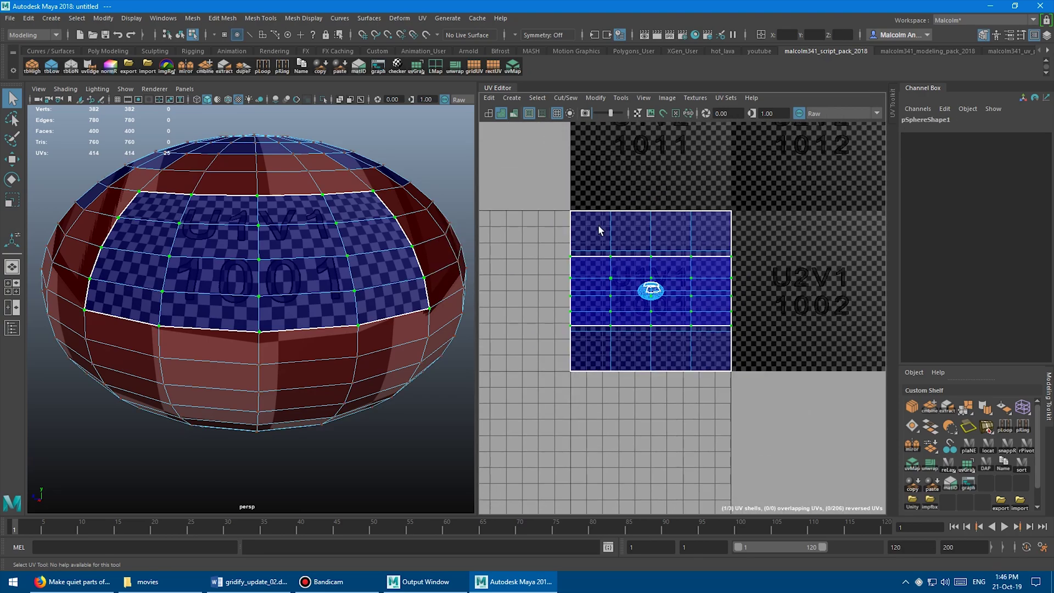
alt+middle_drag(643, 241, 599, 239)
key(w)
drag(679, 286, 849, 286)
alt+middle_drag(686, 238, 600, 235)
alt+right_drag(600, 235, 673, 222)
scroll(649, 244, down, 3)
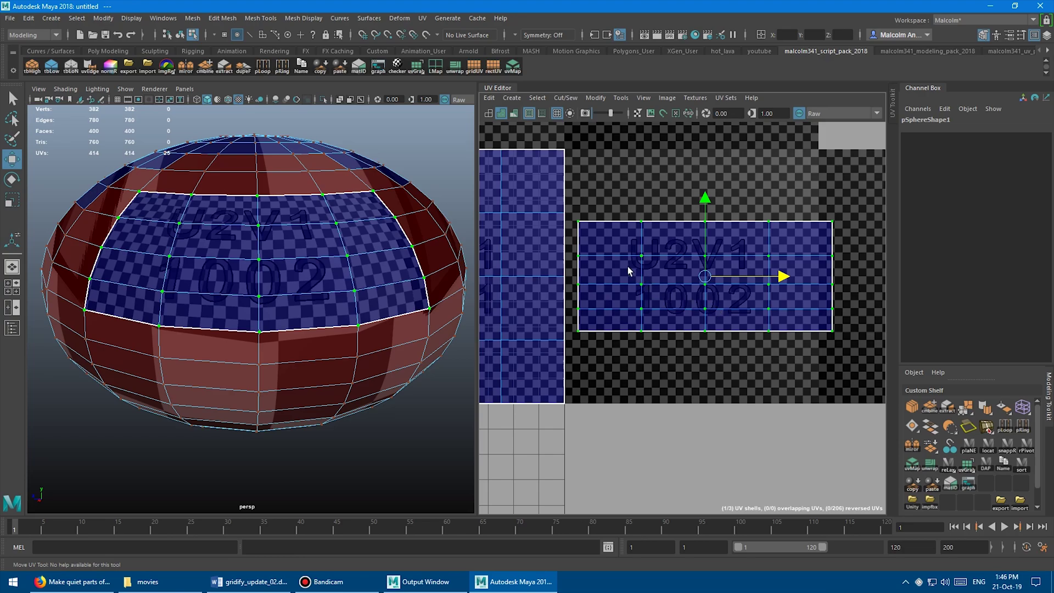
alt+middle_drag(627, 266, 711, 266)
alt+right_drag(711, 265, 613, 232)
alt+middle_drag(674, 257, 581, 252)
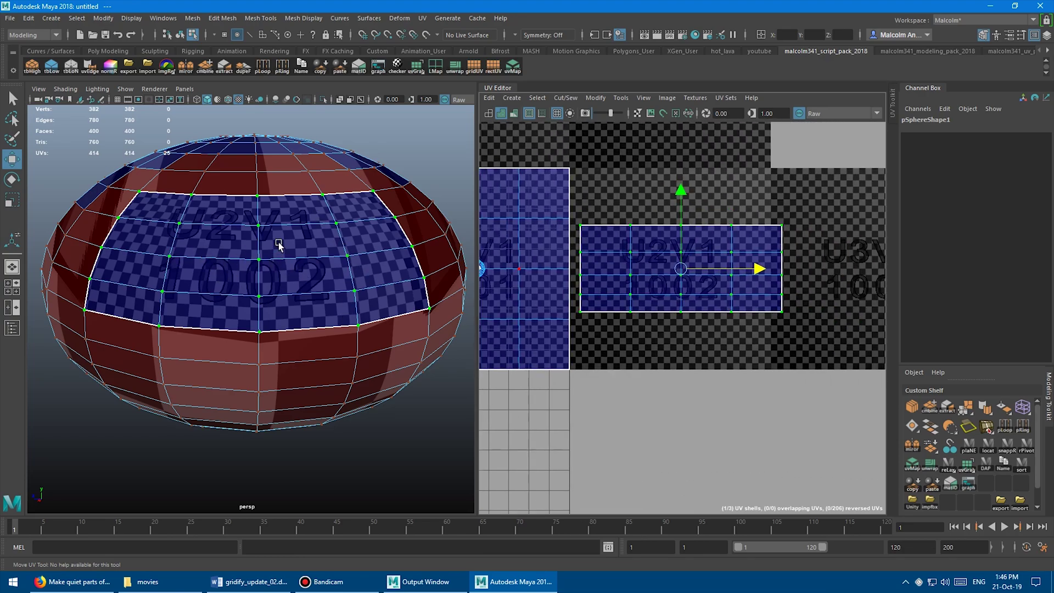
Select a vertical strip of 11 faces beside the sphere patch and run Gridify UVs Rectangle twice to orient the strip vertically
mouse_move(281, 243)
alt+mouse_down()
mouse_move(322, 242)
mouse_move(291, 242)
alt+mouse_up()
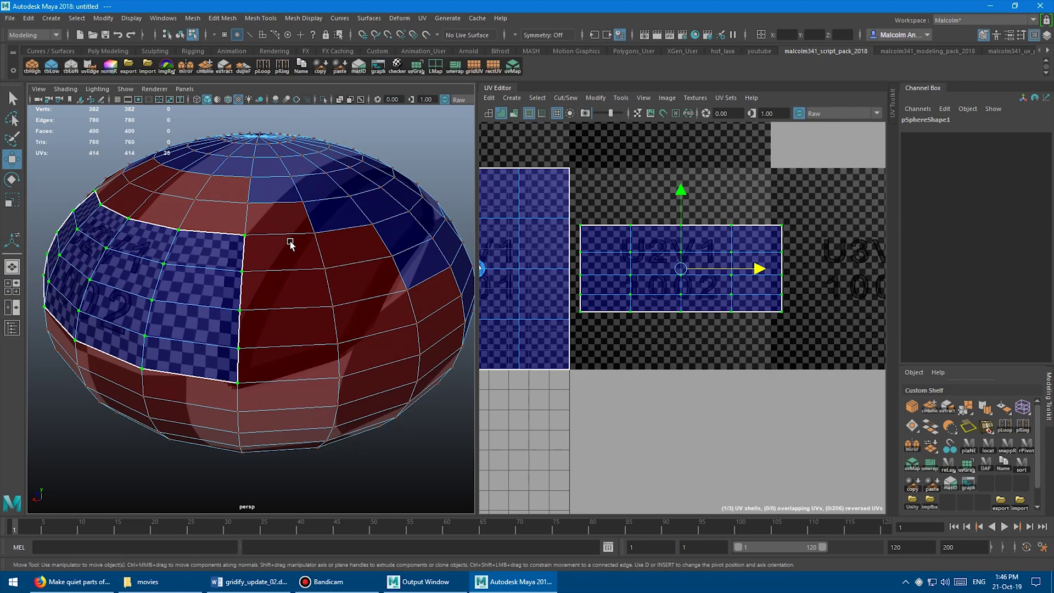
alt+middle_drag(292, 242, 192, 180)
scroll(274, 195, down, 2)
right_drag(275, 192, 275, 221)
drag(253, 169, 257, 395)
alt+drag(290, 305, 286, 279)
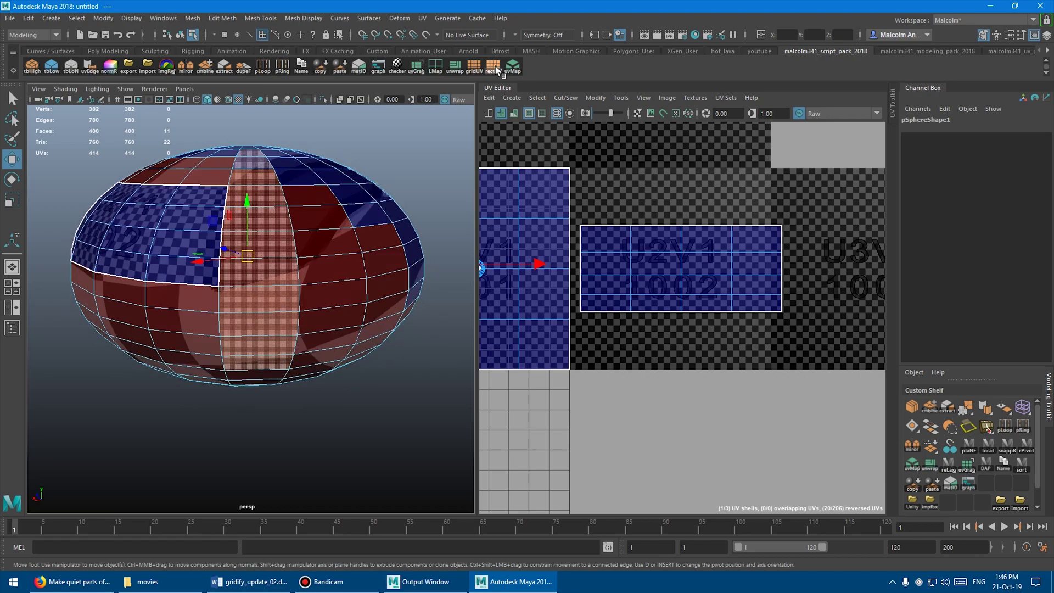
click(495, 66)
scroll(345, 159, up, 3)
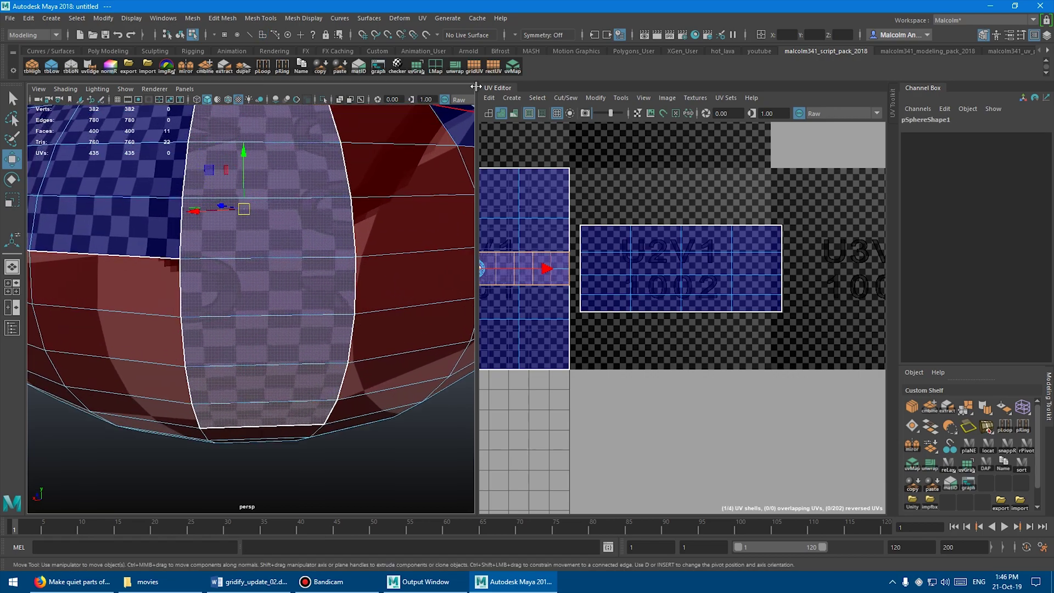
click(491, 67)
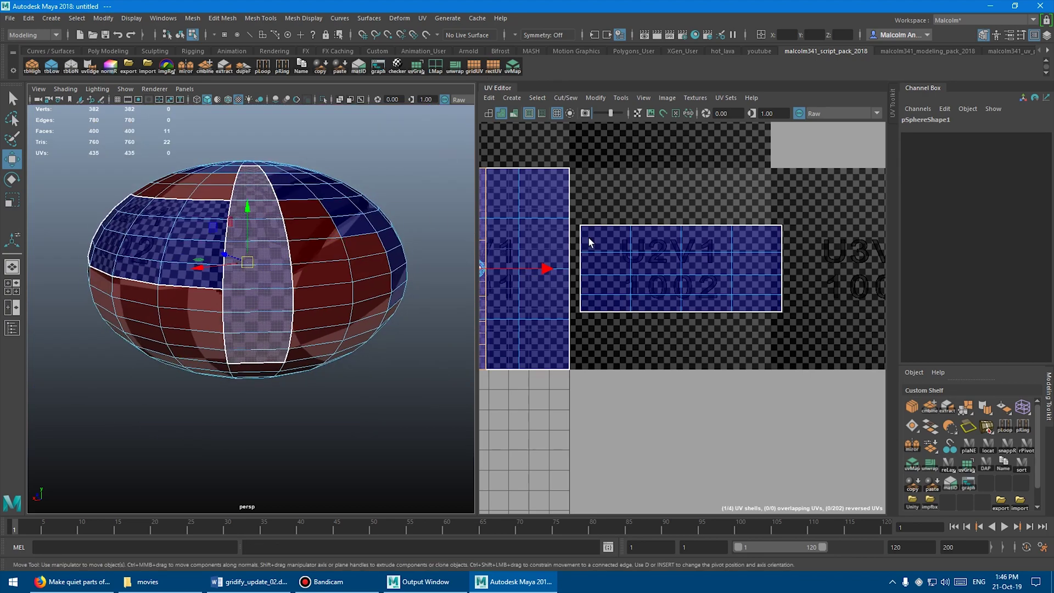
Move the strip's UV shell onto the U2V-1 tile and examine its undistorted checker texture on the sphere
middle_drag(555, 220, 722, 372)
alt+middle_drag(658, 330, 616, 211)
alt+right_drag(615, 211, 750, 274)
alt+middle_drag(563, 433, 581, 309)
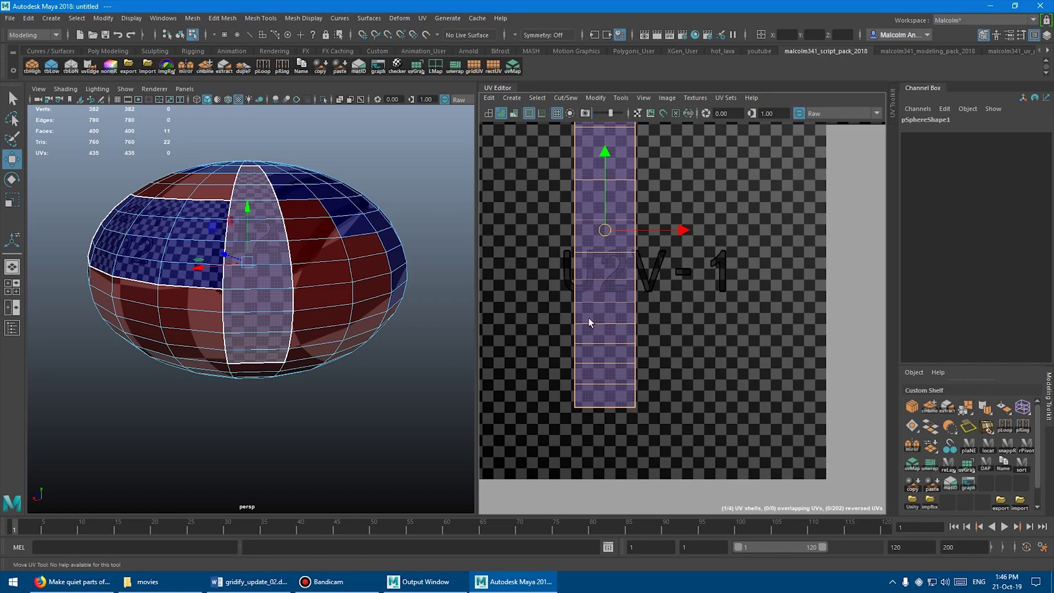
click(682, 329)
scroll(281, 279, up, 3)
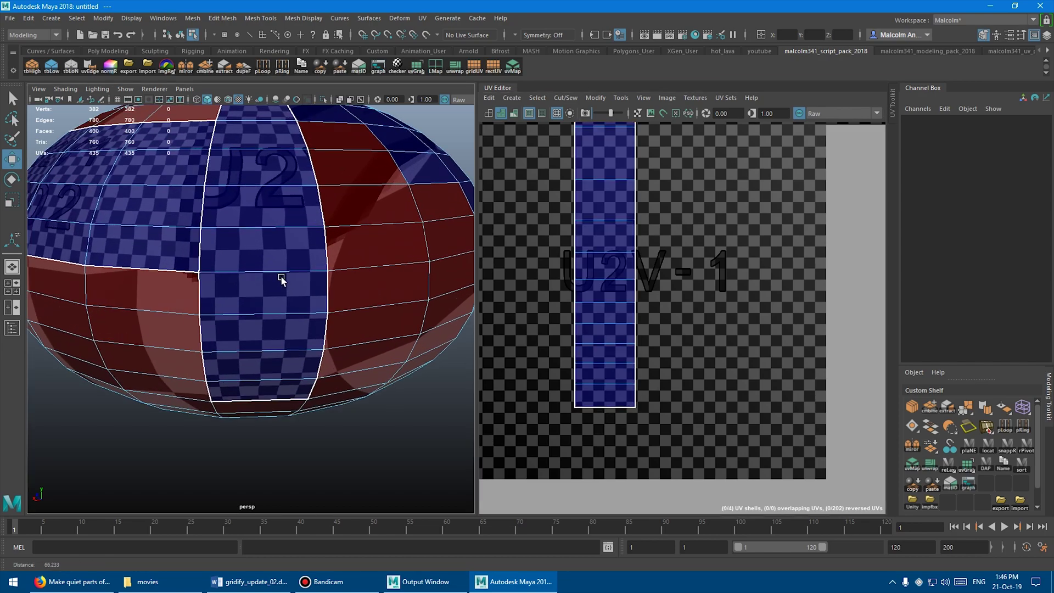
scroll(280, 278, up, 5)
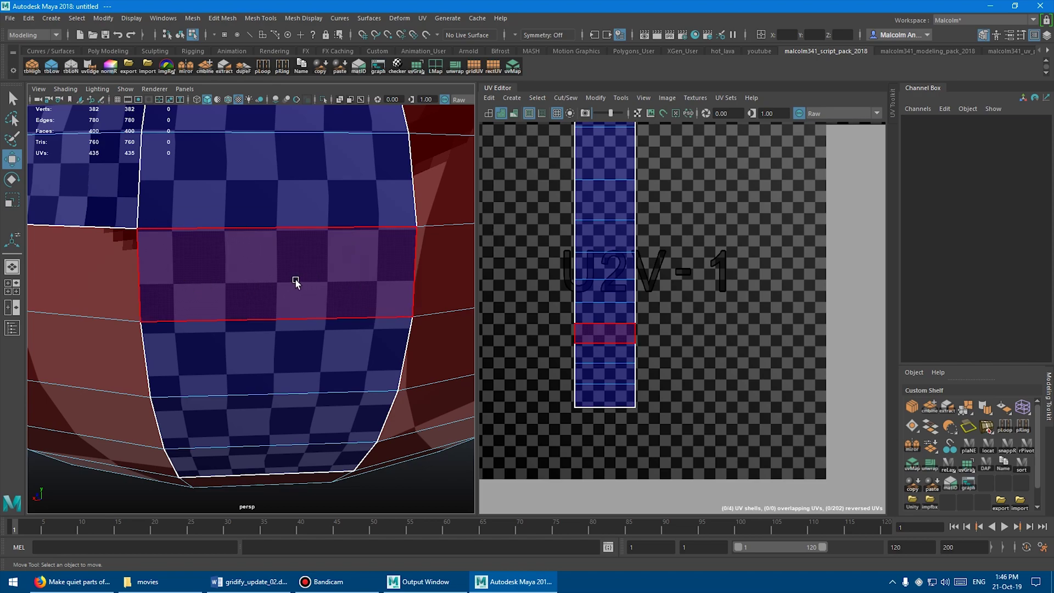
scroll(295, 281, down, 8)
alt+middle_drag(630, 259, 613, 295)
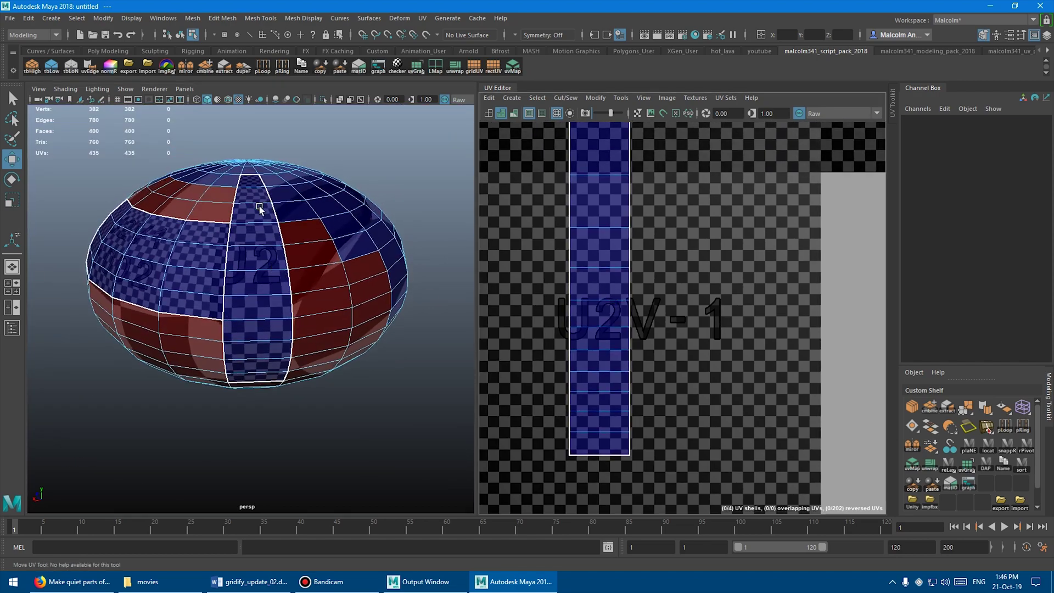
alt+middle_drag(642, 245, 617, 220)
Run Gridify UVs Rectangle on a block of 35 faces on another side of the sphere and inspect its texture
alt+drag(291, 329, 267, 321)
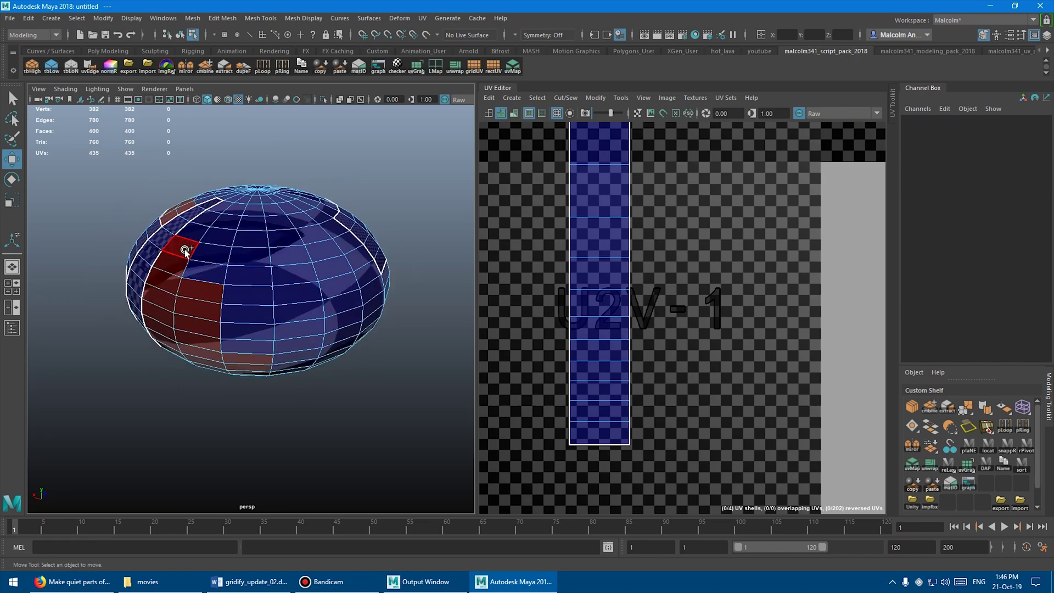
mouse_move(175, 265)
mouse_down()
mouse_move(306, 286)
mouse_move(194, 316)
mouse_move(349, 319)
mouse_move(189, 334)
mouse_move(200, 351)
mouse_move(297, 357)
mouse_move(326, 347)
mouse_up()
alt+right_drag(248, 312, 332, 316)
scroll(331, 315, up, 2)
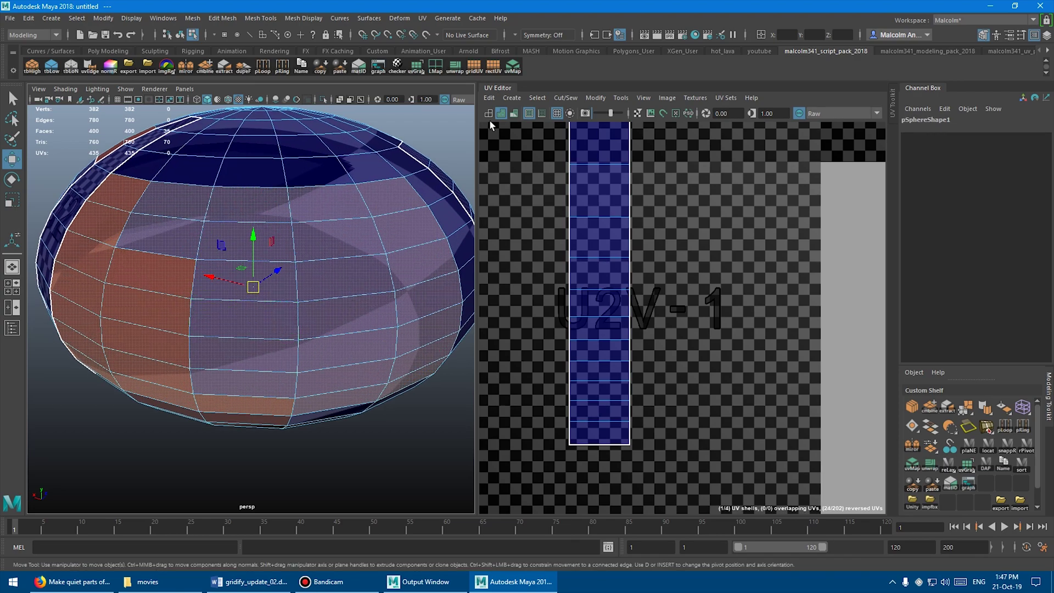
click(493, 68)
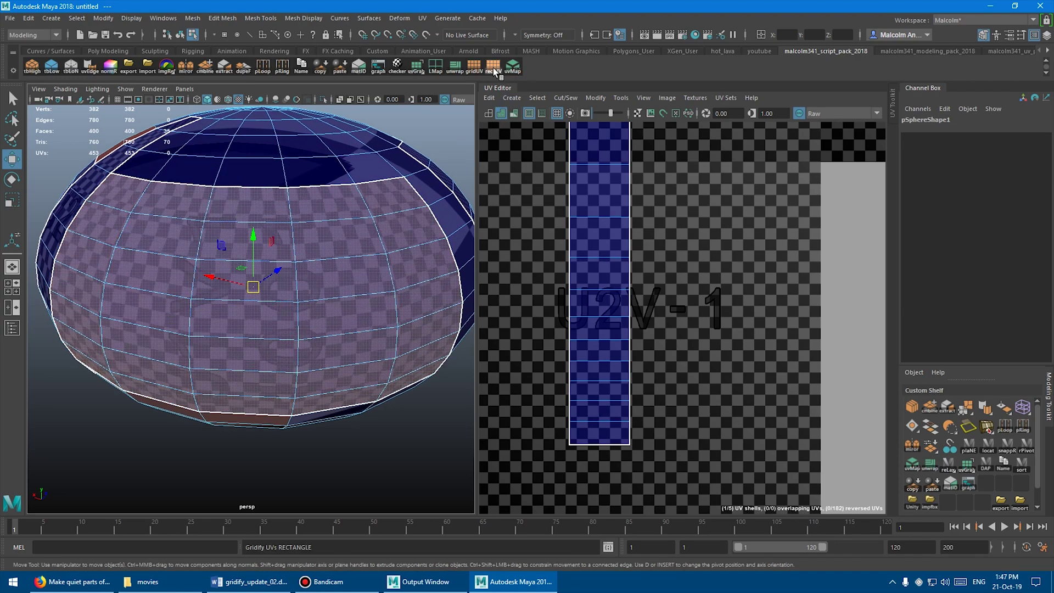
scroll(553, 233, down, 3)
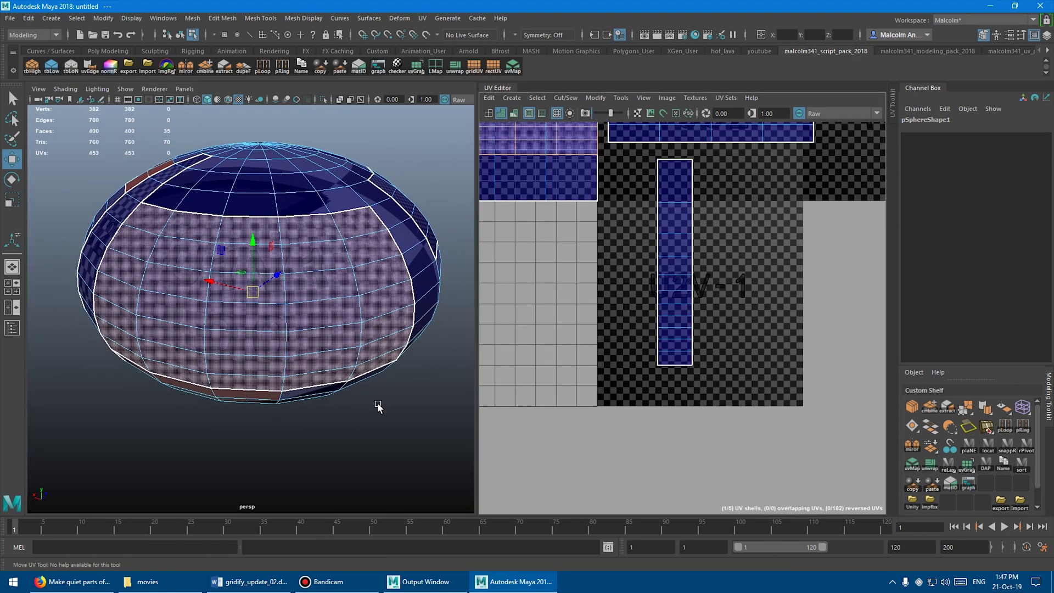
click(367, 420)
scroll(323, 415, up, 4)
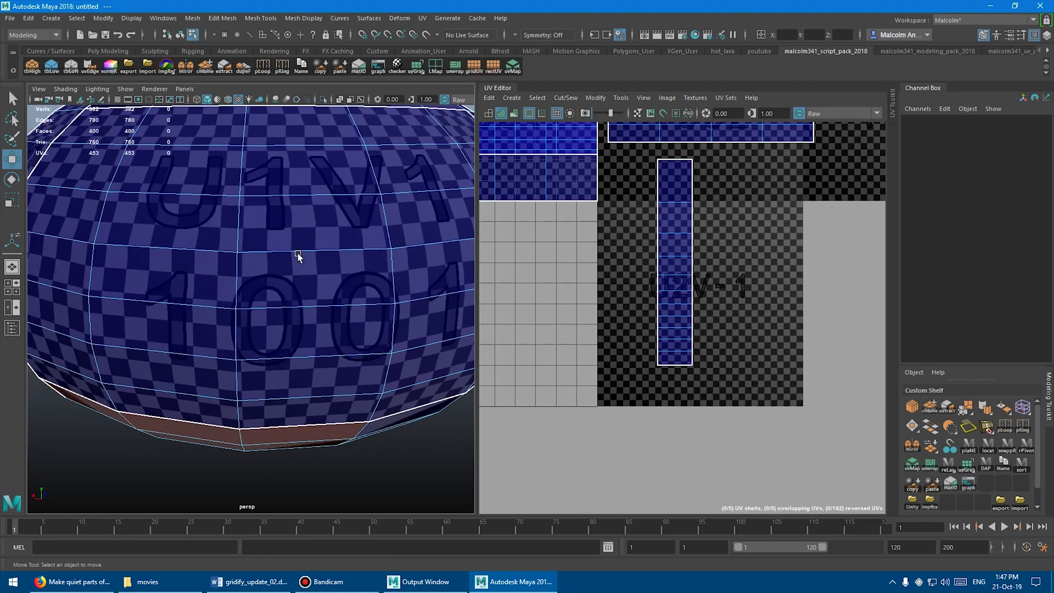
scroll(317, 271, down, 5)
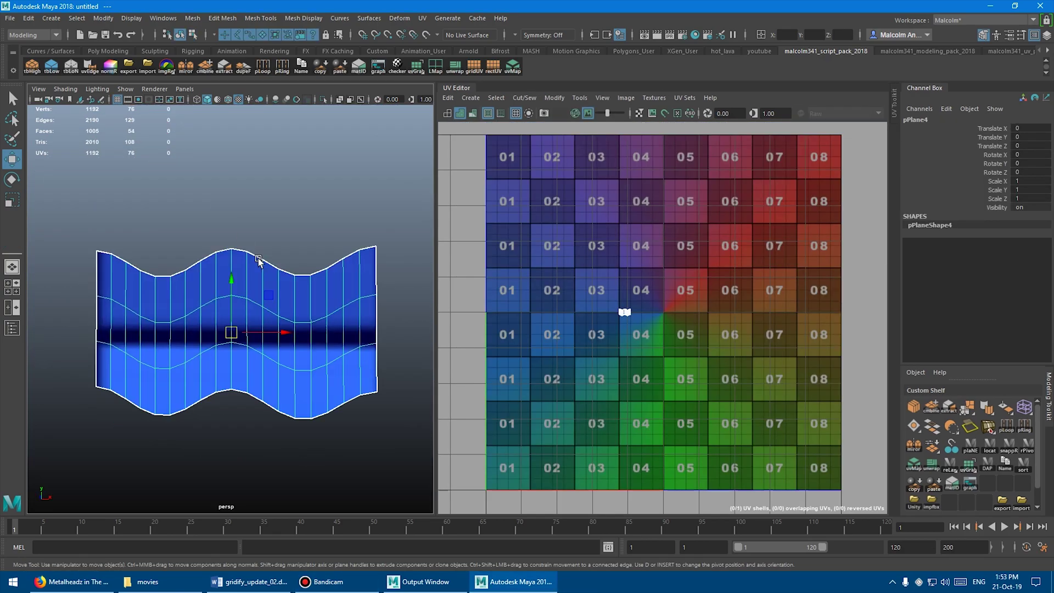
Run Gridify UVs Rectangle on each of the three small wavy planes in the numbered-texture scene
click(491, 67)
scroll(313, 237, up, 3)
alt+middle_drag(299, 223, 295, 251)
click(278, 252)
click(492, 67)
alt+middle_drag(257, 466, 253, 217)
scroll(253, 217, down, 2)
scroll(252, 217, up, 3)
click(269, 265)
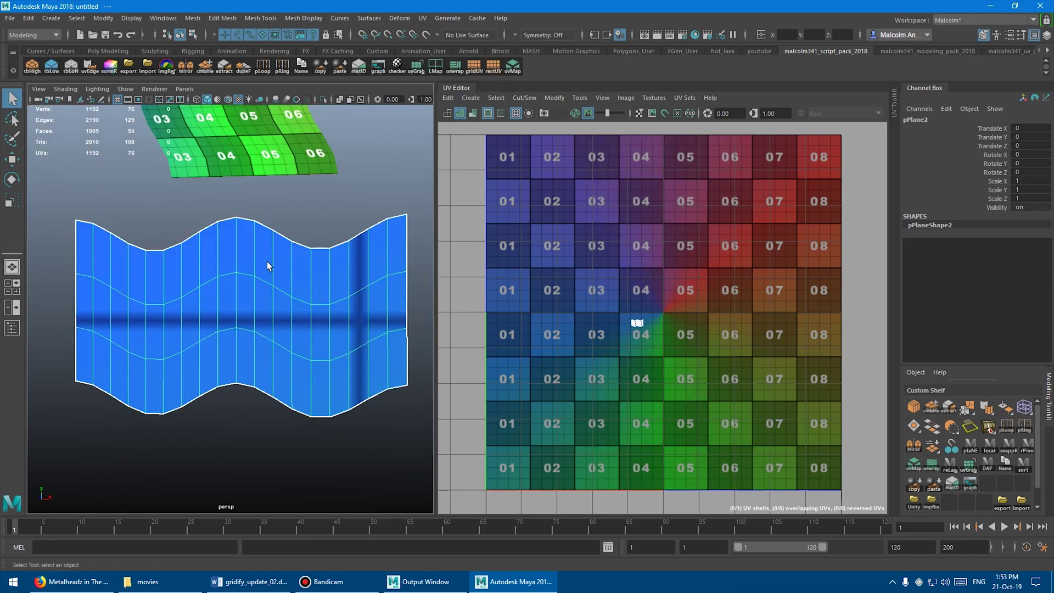
click(493, 68)
Run Gridify UVs Rectangle on the vase-shaped cylinder
scroll(329, 230, down, 4)
alt+middle_drag(417, 192, 284, 266)
click(285, 265)
alt+drag(284, 265, 286, 238)
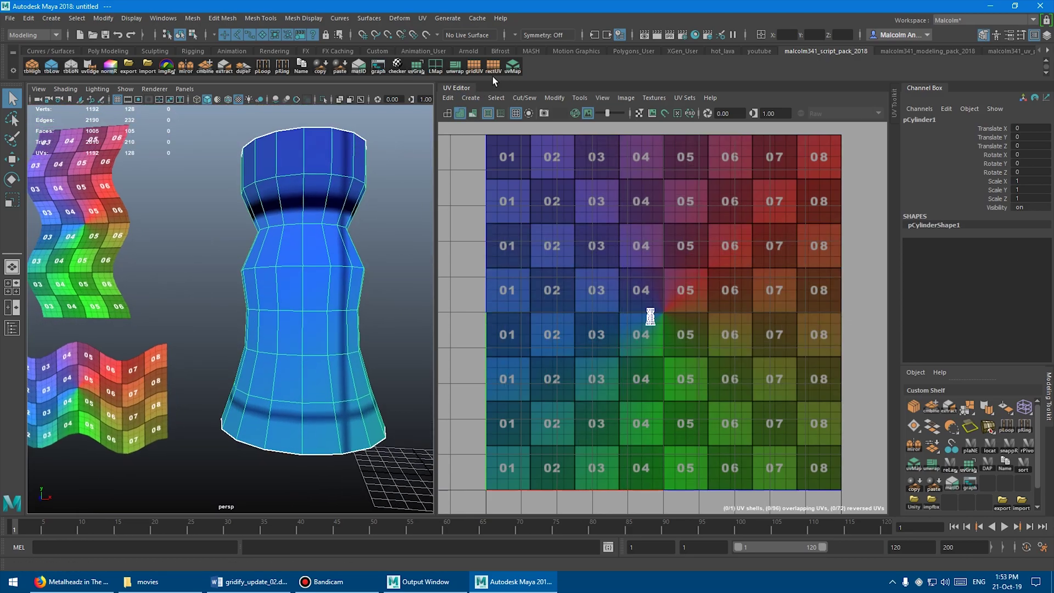
click(492, 66)
Run Gridify UVs Rectangle on the tall, vertically stretched sphere
scroll(322, 205, down, 4)
alt+middle_drag(322, 205, 221, 209)
scroll(221, 209, up, 1)
alt+middle_drag(307, 258, 259, 236)
click(259, 235)
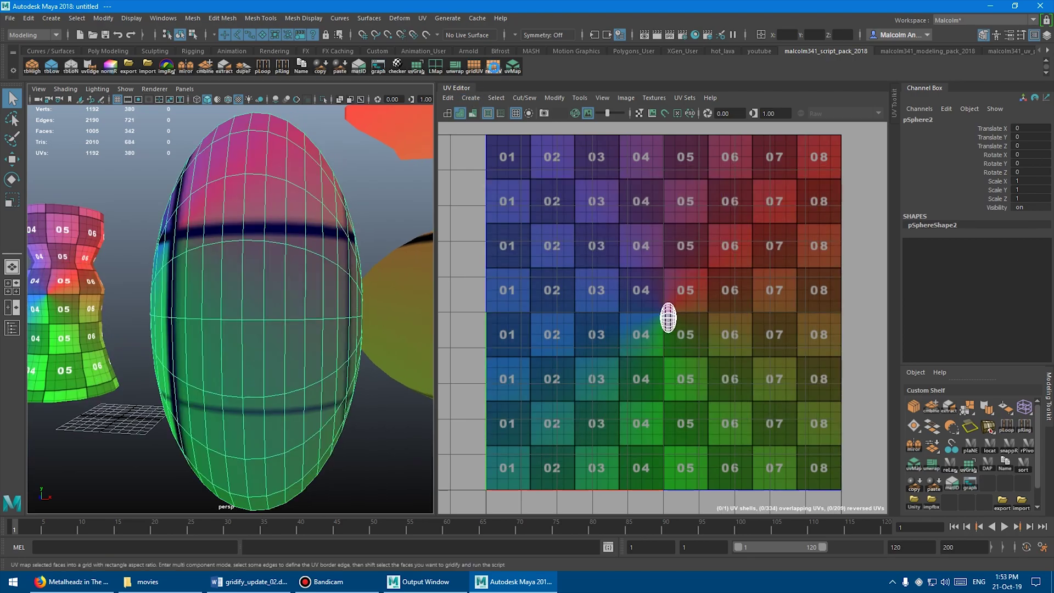
click(492, 67)
Run Gridify UVs Rectangle on the wide flattened sphere and on the large zigzag plane above it
alt+middle_drag(354, 196, 144, 212)
scroll(144, 213, down, 3)
click(253, 265)
scroll(271, 178, up, 2)
alt+middle_drag(271, 178, 332, 208)
click(492, 67)
scroll(307, 256, down, 2)
click(246, 234)
click(492, 67)
Maximize the perspective view, clear the selection and review the numbered texture across all the gridded objects
scroll(258, 216, down, 6)
scroll(332, 208, up, 3)
scroll(332, 208, up, 1)
key(space)
scroll(338, 212, down, 1)
click(356, 204)
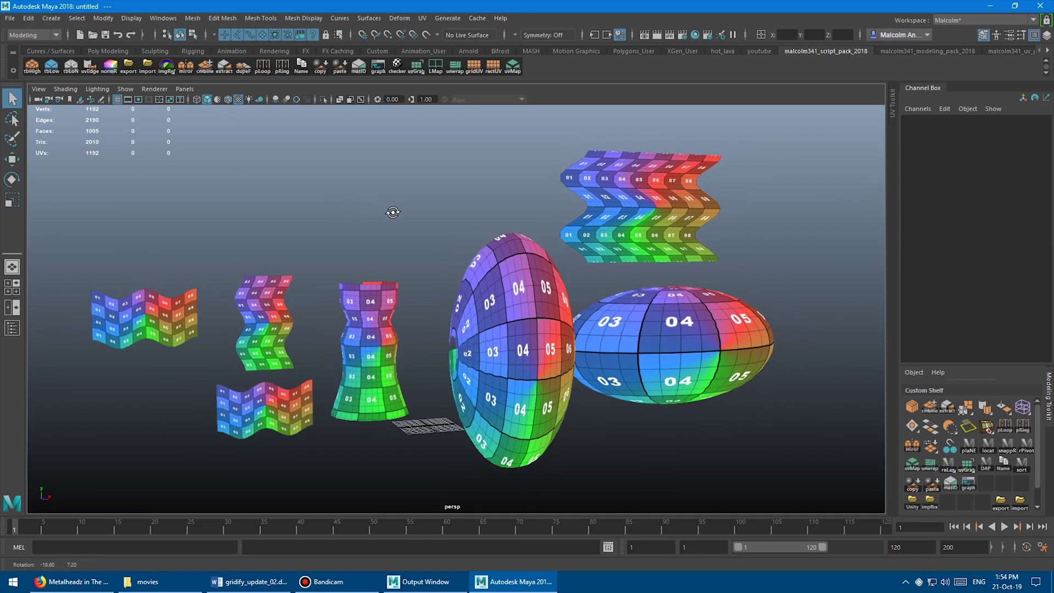